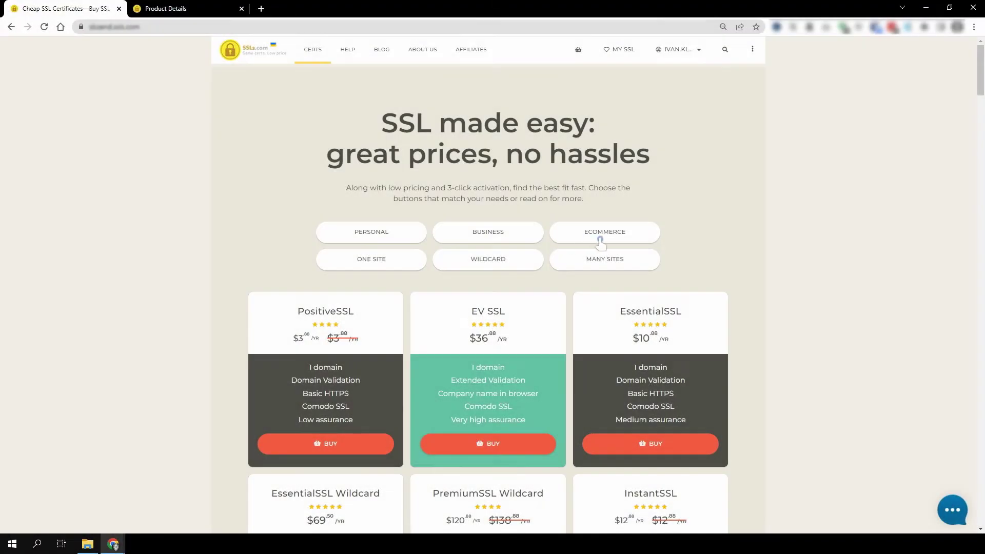
# Confirm the validation file upload on the example.com EV SSL order's Product Details.
pyautogui.click(600, 240)
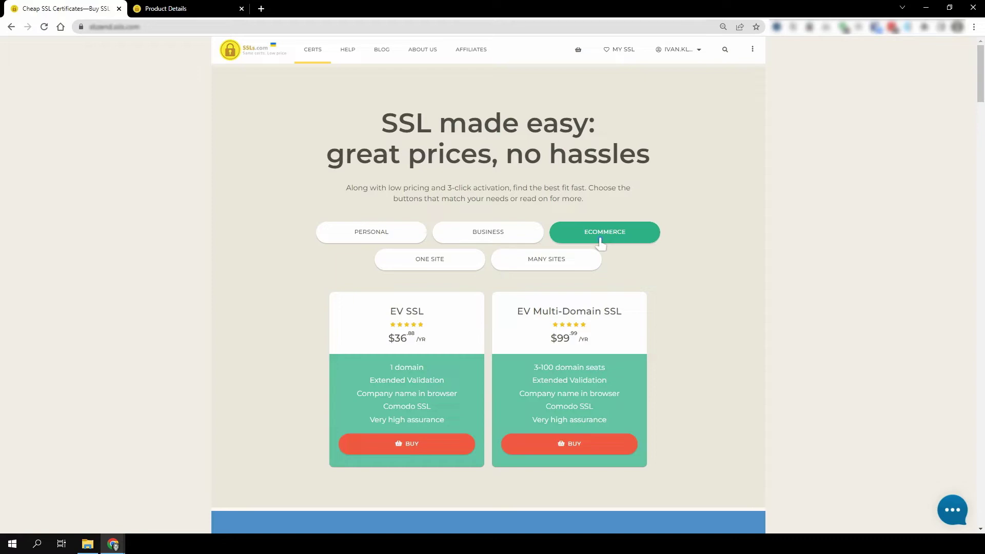
pyautogui.click(178, 11)
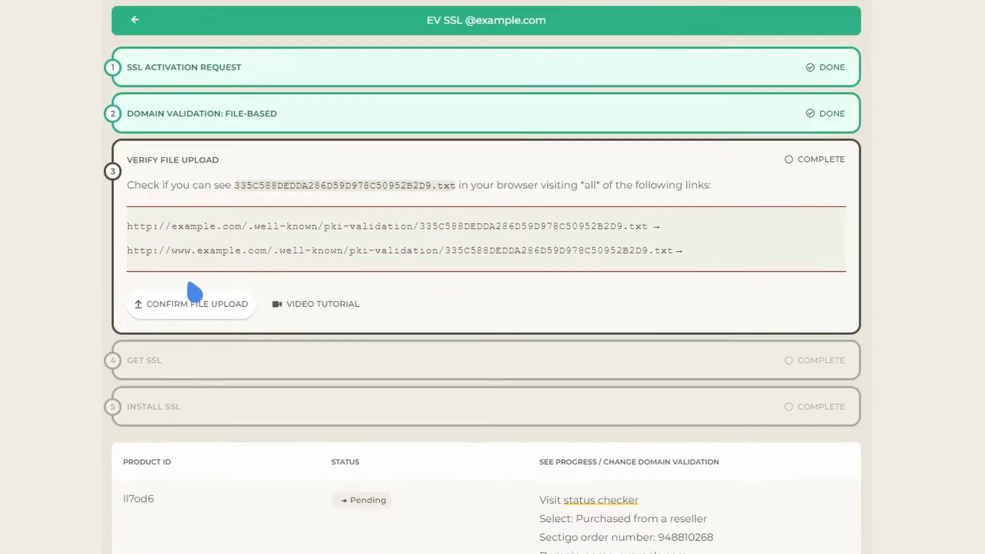
pyautogui.click(189, 316)
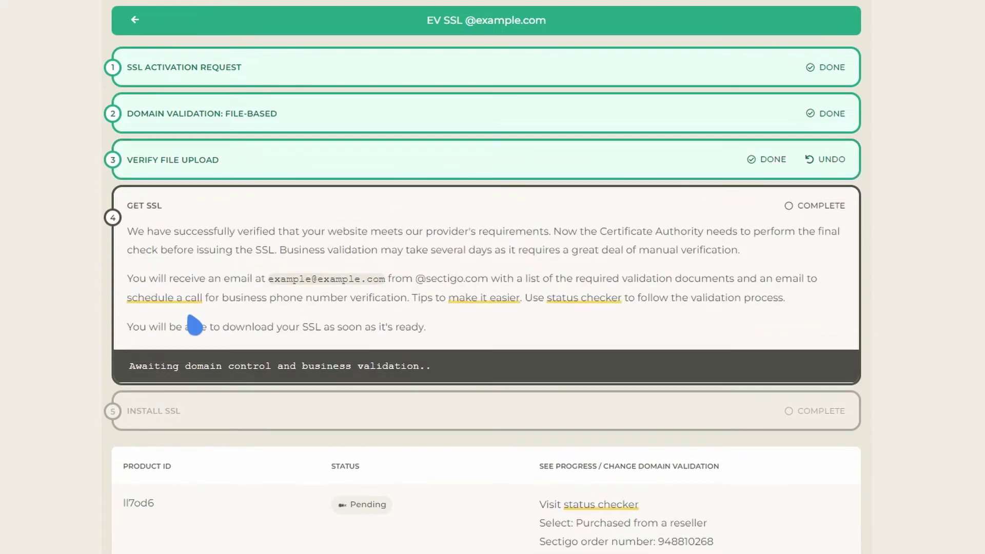
pyautogui.moveTo(267, 282); pyautogui.dragTo(395, 288)
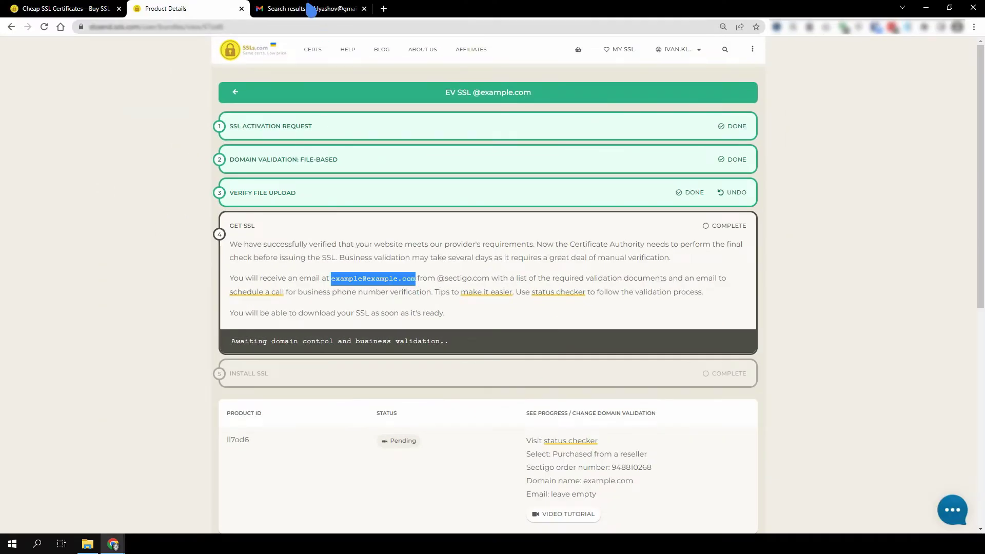
# Open the Sectigo TEST ORDER email and its Agreement Link in a new tab.
pyautogui.click(311, 8)
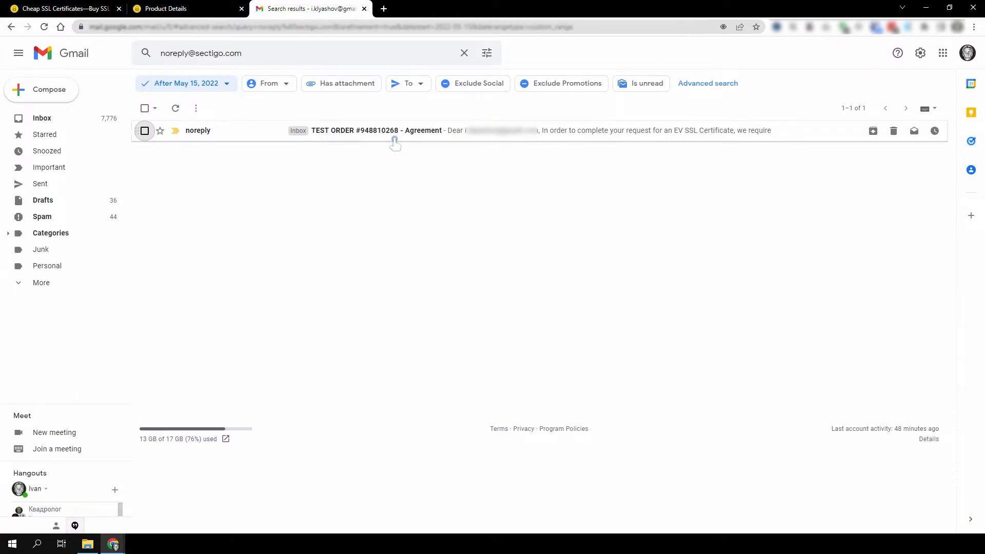
pyautogui.click(424, 138)
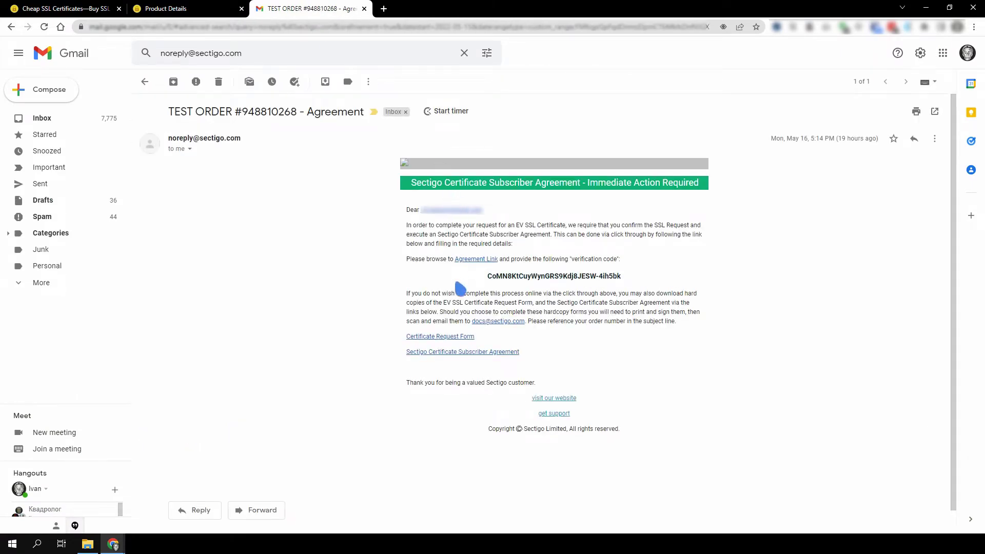
pyautogui.click(476, 259)
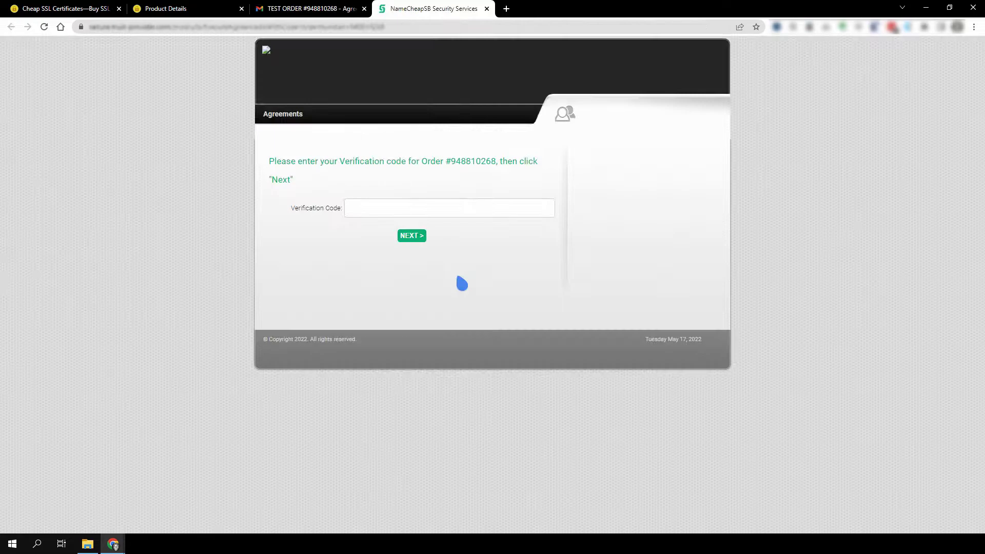
pyautogui.click(318, 9)
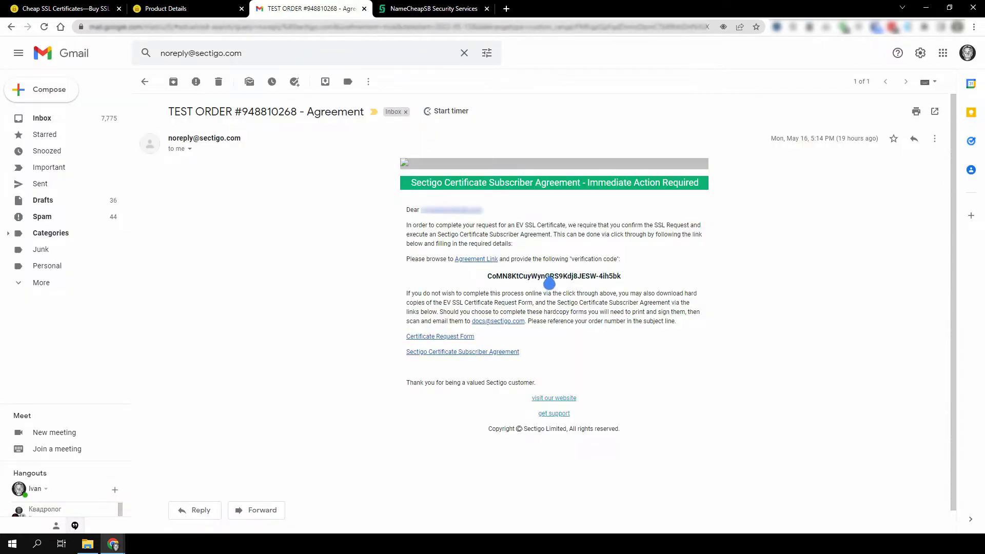
# Copy the emailed verification code into the agreement form's Verification Code field.
pyautogui.tripleClick(550, 279)
pyautogui.rightClick(549, 275)
pyautogui.click(560, 282)
pyautogui.click(426, 8)
pyautogui.click(420, 208)
pyautogui.hotkey('ctrl', 'v')
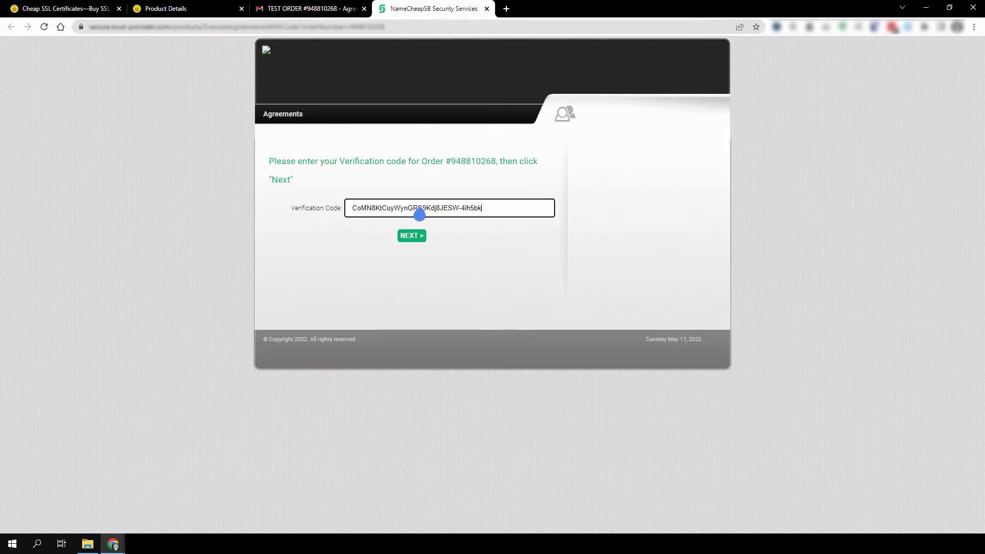
# Submit the verification code, then review the listed company details and the agreement PDF.
pyautogui.click(412, 235)
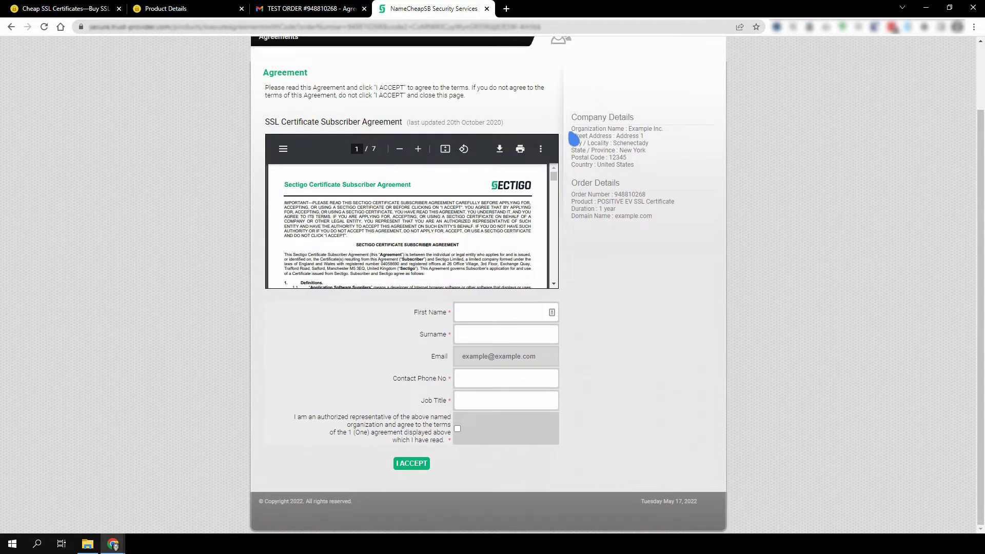
pyautogui.moveTo(571, 129); pyautogui.dragTo(648, 168)
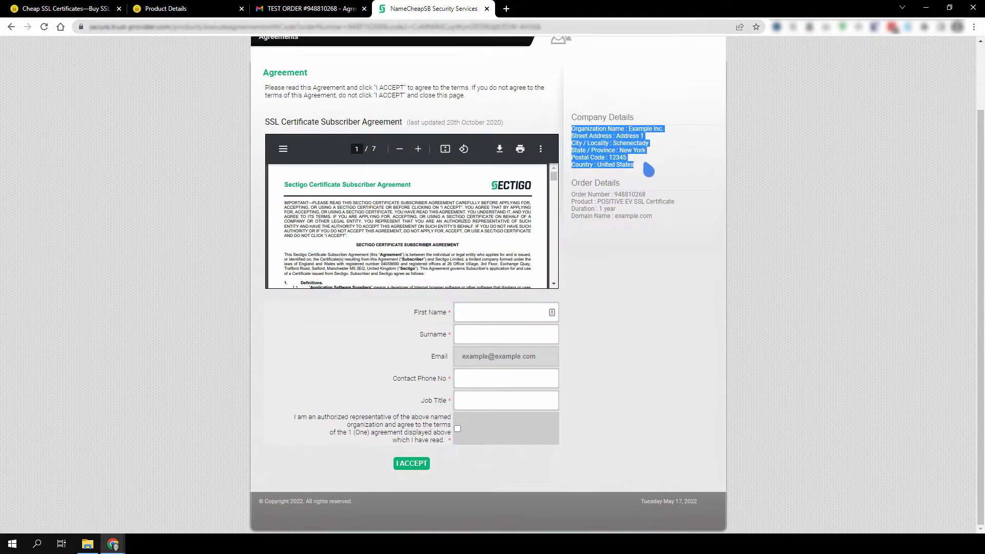
pyautogui.click(649, 170)
pyautogui.click(499, 149)
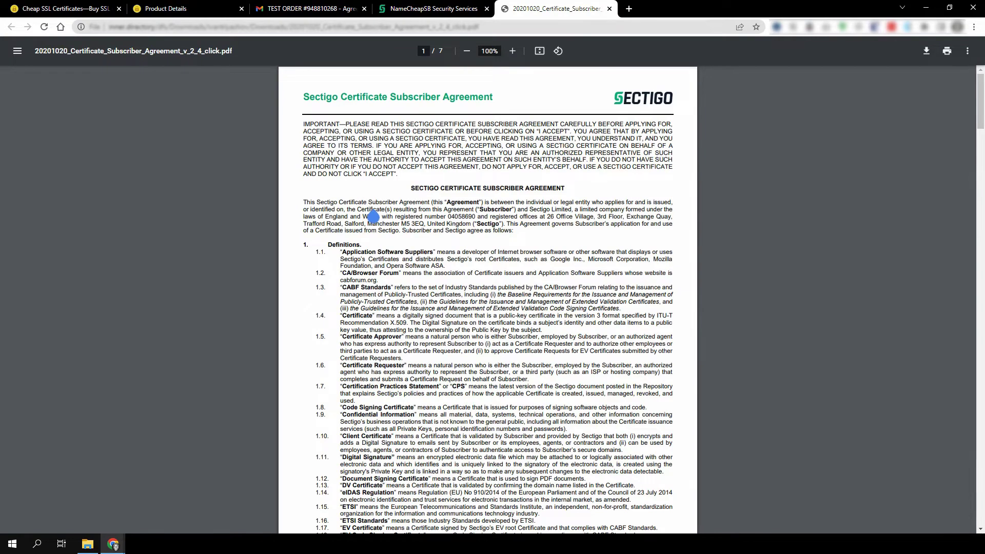
pyautogui.click(610, 8)
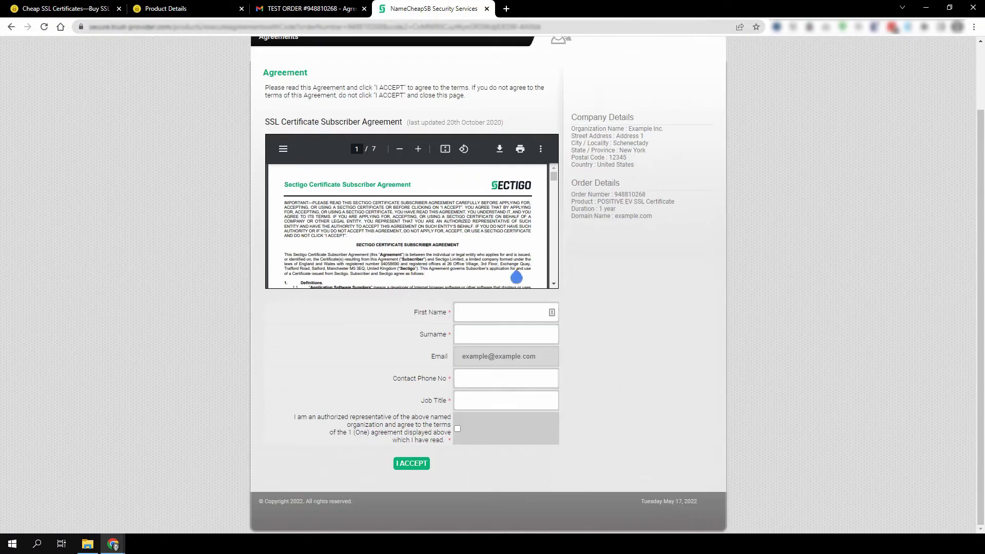
# Enter the signer's first name, surname, phone and job title CTO, confirm authority and accept.
pyautogui.click(498, 315)
pyautogui.write('John')
pyautogui.press('Tab')
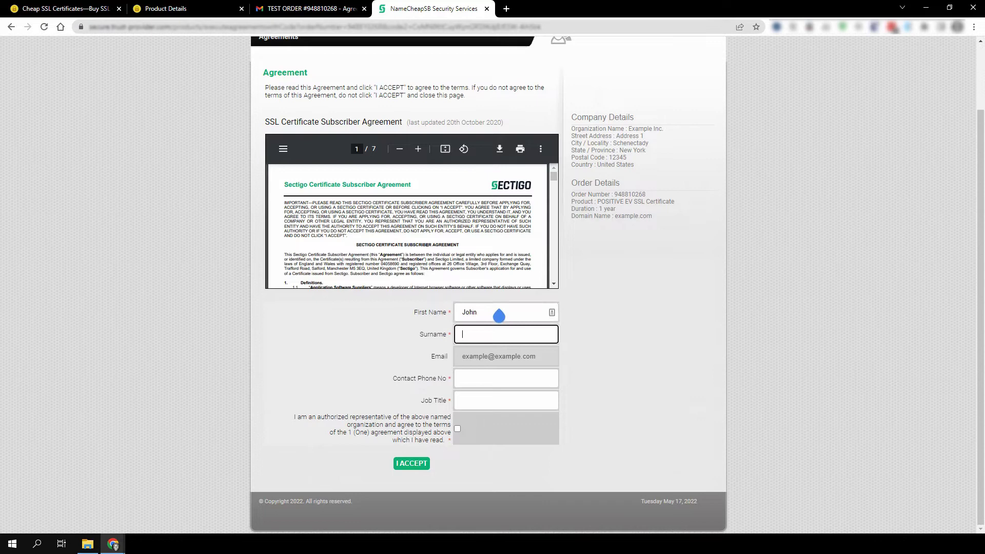
pyautogui.write('Doe')
pyautogui.click(509, 385)
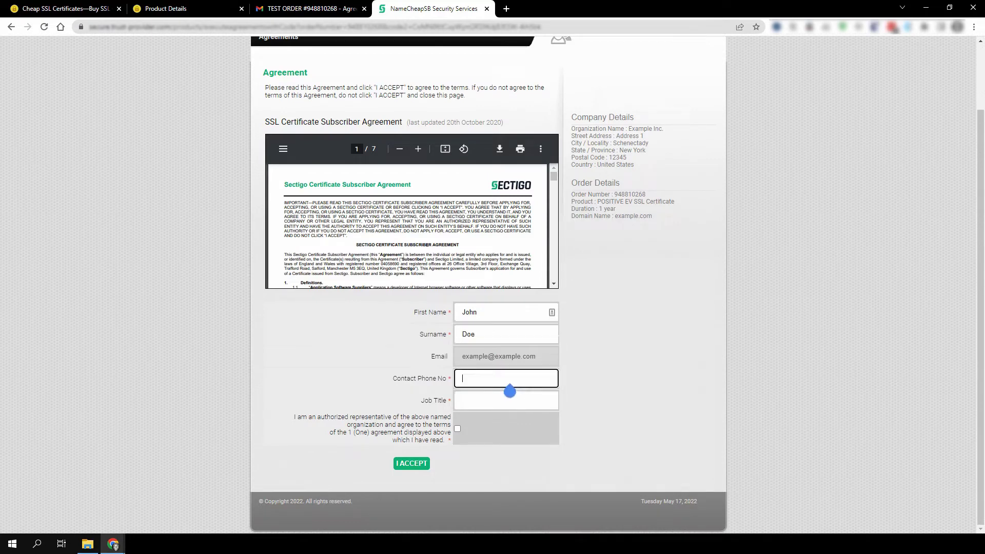
pyautogui.write('+1.12345678')
pyautogui.click(509, 408)
pyautogui.write('CTO')
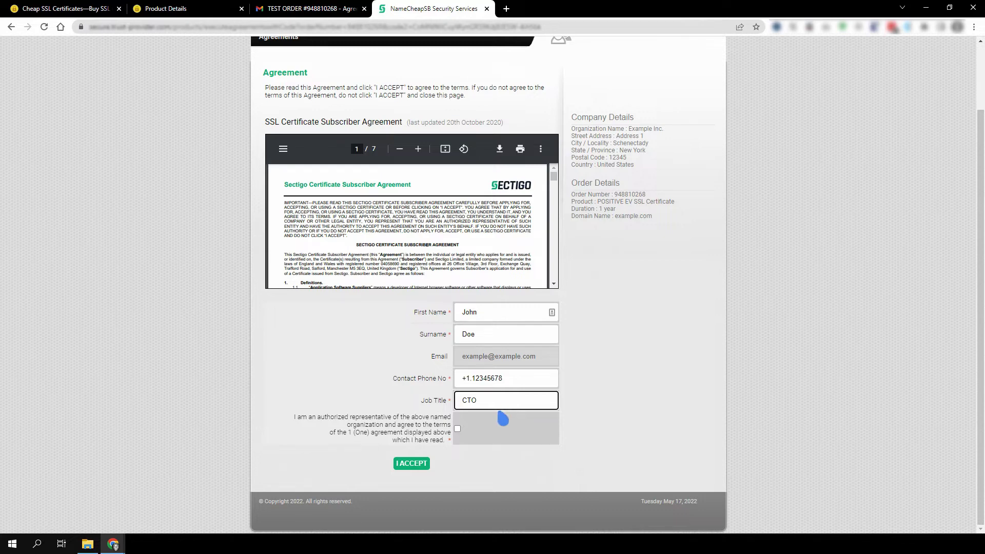
pyautogui.click(457, 429)
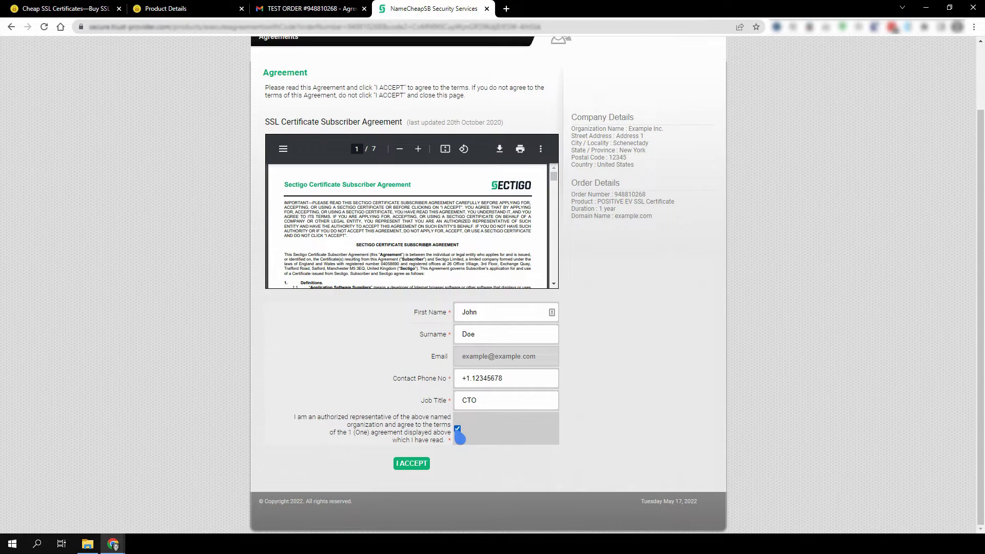
pyautogui.click(413, 467)
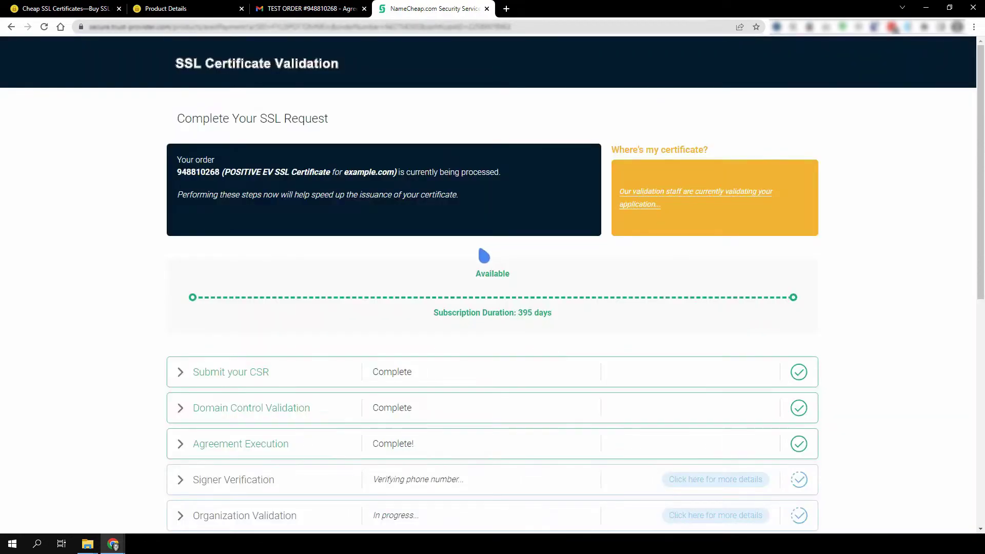
# Revisit the agreement link text in the email, then return to the validation status page.
pyautogui.scroll(-3, 484, 255)
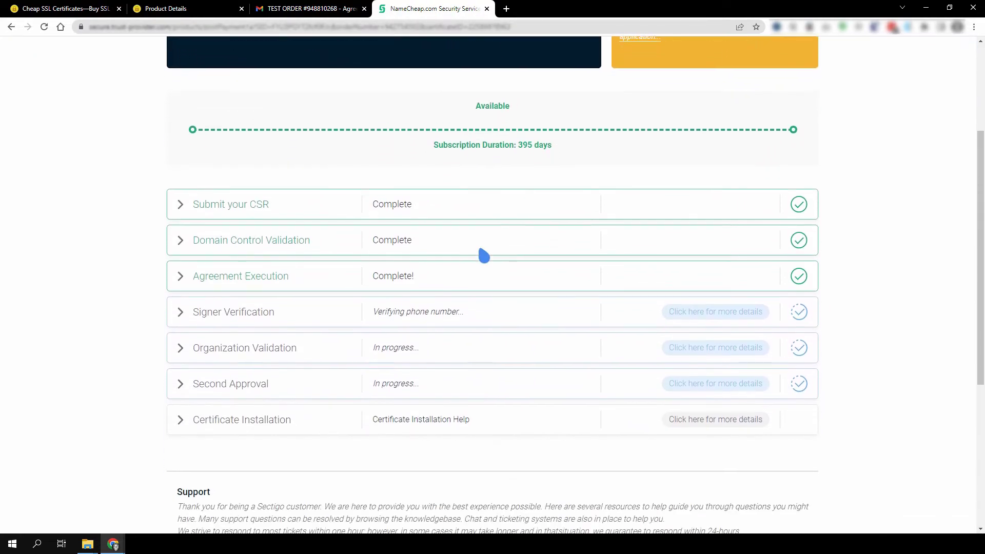
pyautogui.click(335, 8)
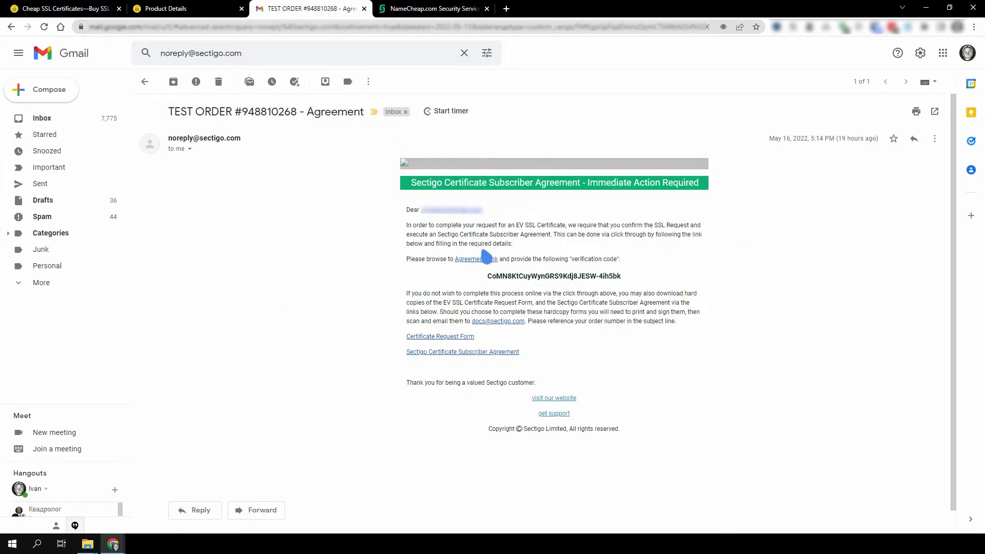
pyautogui.moveTo(454, 260); pyautogui.dragTo(499, 268)
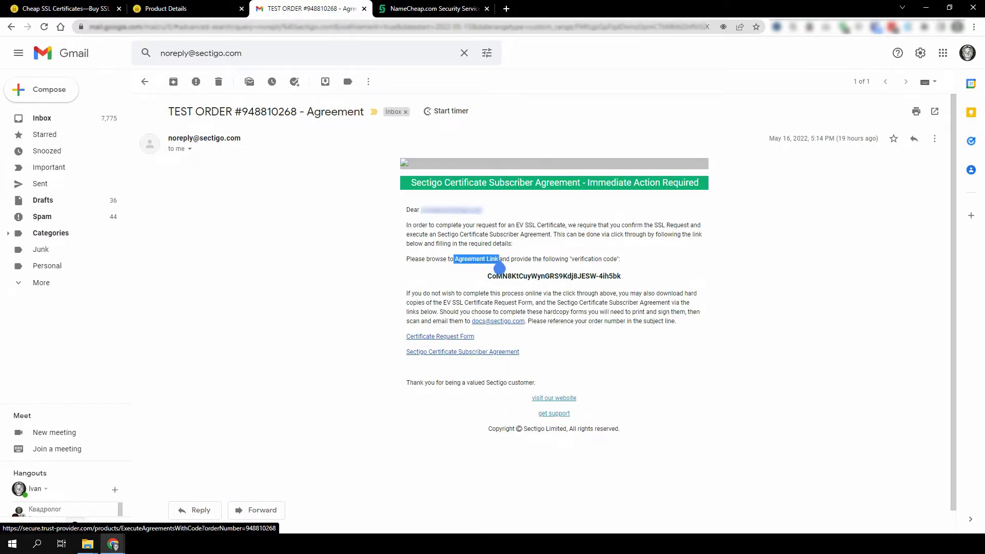
pyautogui.click(442, 9)
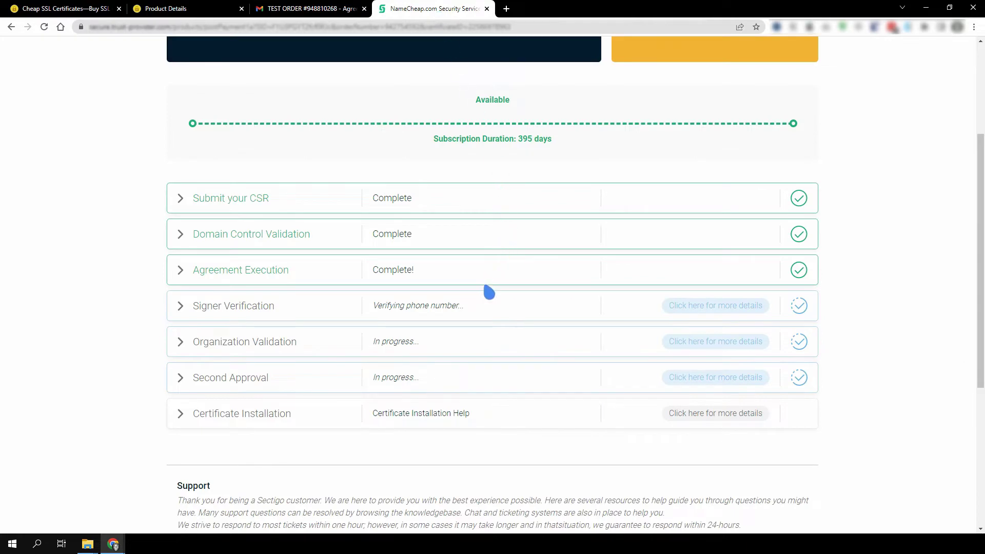
# Expand the signer verification and Organization Validation details to review the legal and physical existence items.
pyautogui.click(487, 314)
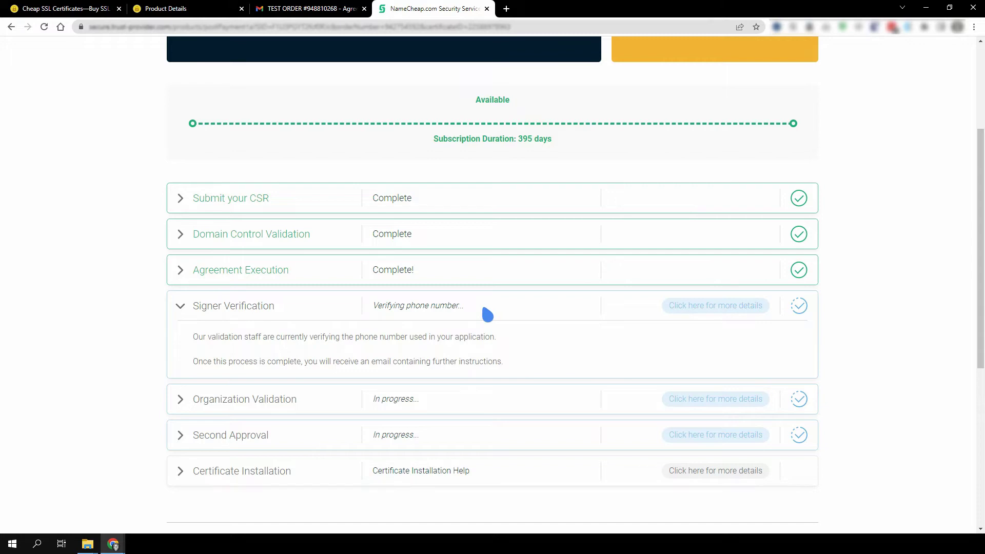
pyautogui.scroll(-2, 487, 313)
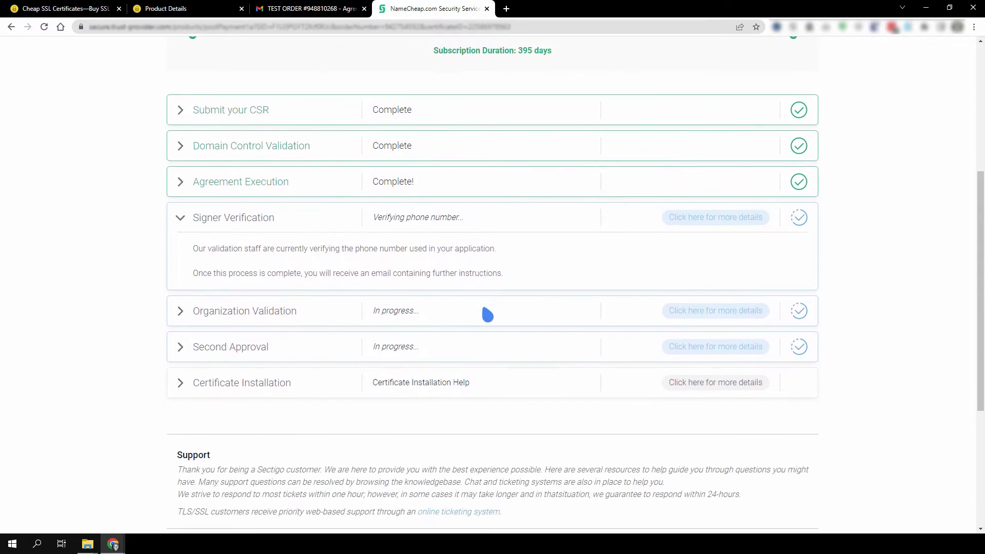
pyautogui.click(485, 311)
pyautogui.scroll(-3, 486, 314)
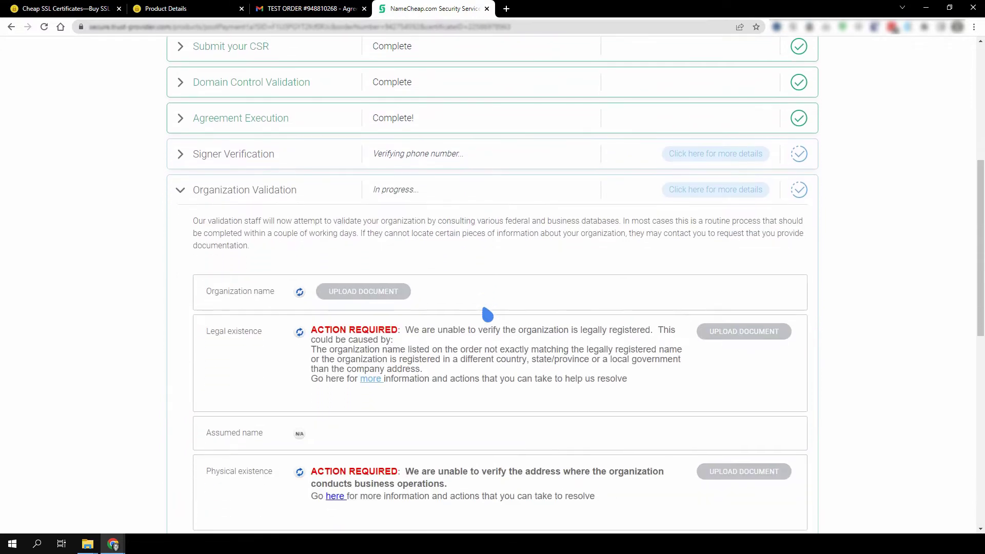
pyautogui.scroll(-1, 488, 314)
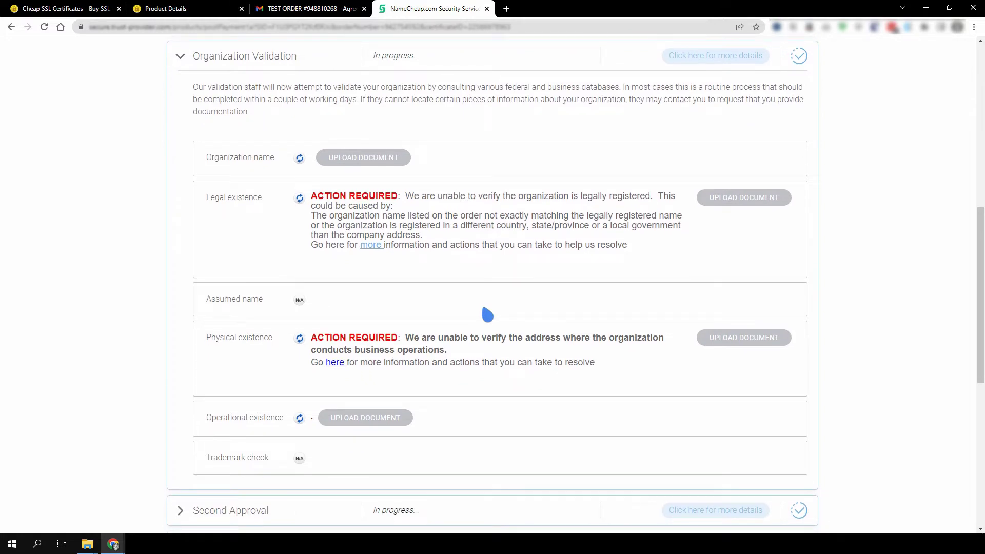
# Search for company registries in India, Australia, United Kingdom and finally United States.
pyautogui.click(546, 9)
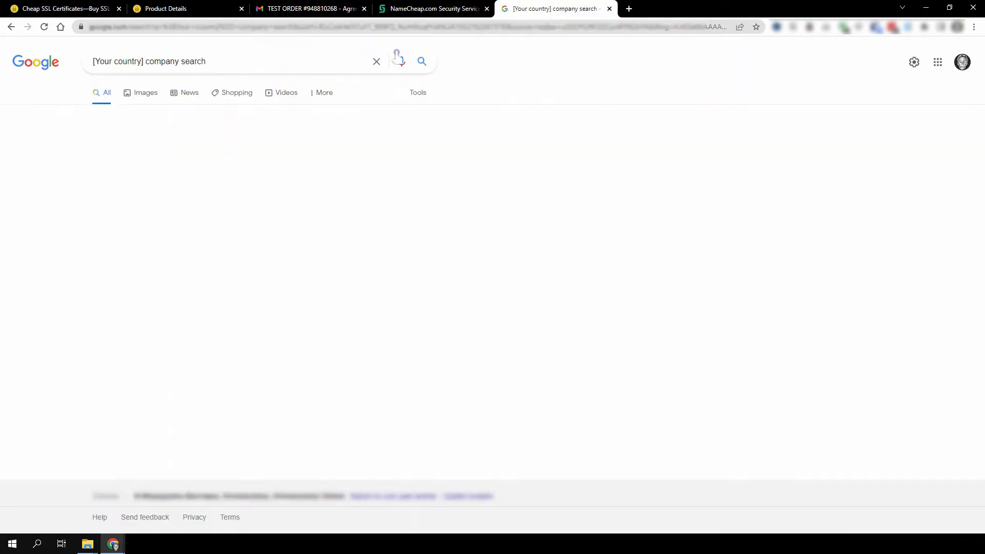
pyautogui.click(319, 68)
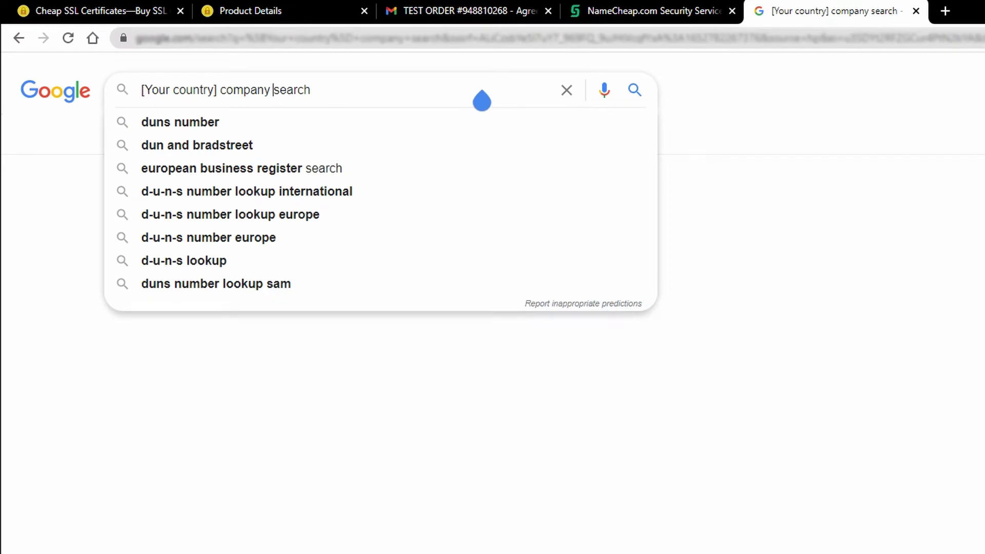
pyautogui.hotkey('ctrl', 'Left')
pyautogui.press('Left')
pyautogui.hotkey('ctrl', 'shift', 'Left')
pyautogui.hotkey('ctrl', 'shift', 'Left')
pyautogui.hotkey('ctrl', 'shift', 'Left')
pyautogui.write('India')
pyautogui.press('Return')
pyautogui.click(482, 100)
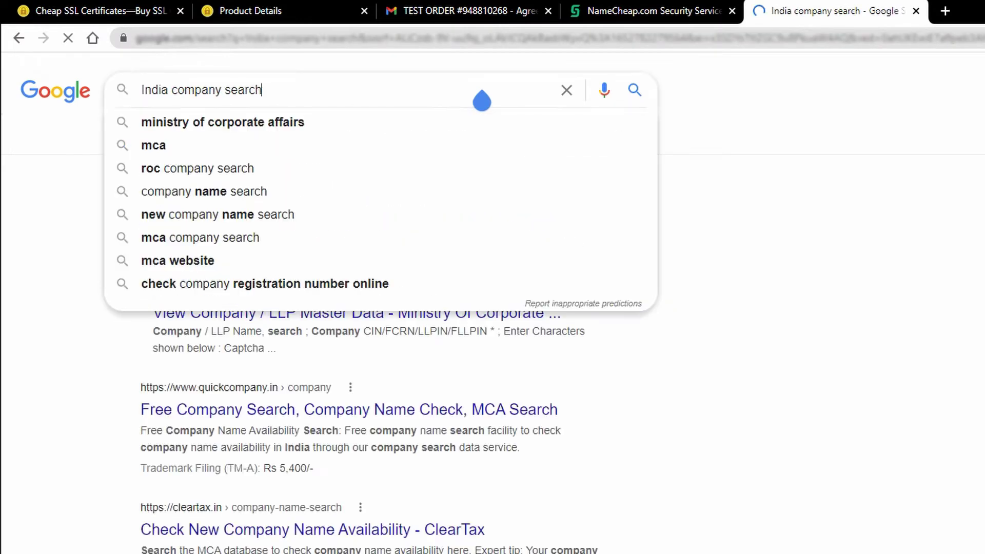
pyautogui.hotkey('ctrl', 'Left')
pyautogui.hotkey('ctrl', 'Left')
pyautogui.press('Left')
pyautogui.hotkey('ctrl', 'shift', 'Left')
pyautogui.write('Australia')
pyautogui.press('Return')
pyautogui.click(481, 100)
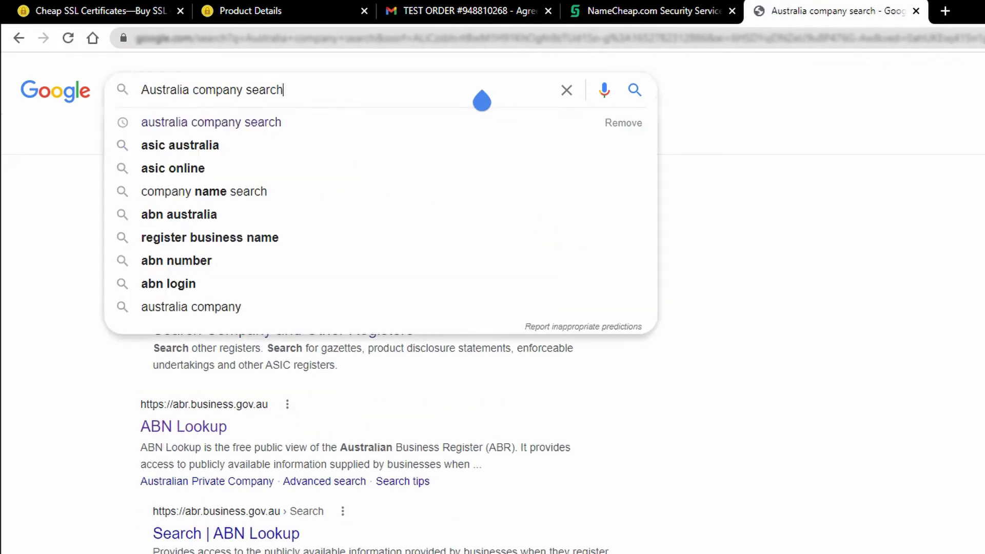
pyautogui.hotkey('ctrl', 'Left')
pyautogui.hotkey('ctrl', 'Left')
pyautogui.press('Left')
pyautogui.hotkey('ctrl', 'shift', 'Left')
pyautogui.write('United Kingdom')
pyautogui.press('Return')
pyautogui.click(481, 100)
pyautogui.hotkey('ctrl', 'Left')
pyautogui.hotkey('ctrl', 'Left')
pyautogui.press('Left')
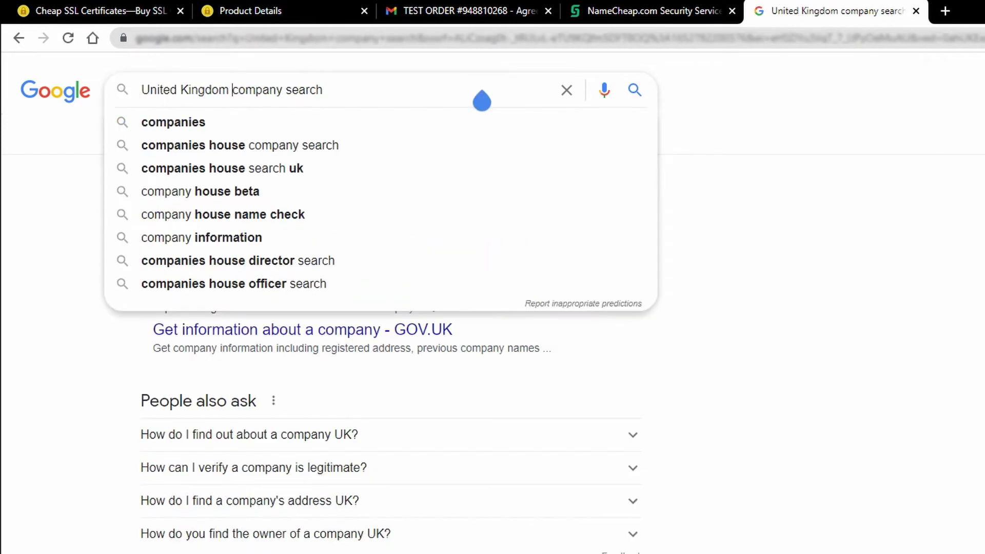
pyautogui.hotkey('ctrl', 'shift', 'Left')
pyautogui.write('States')
pyautogui.press('Return')
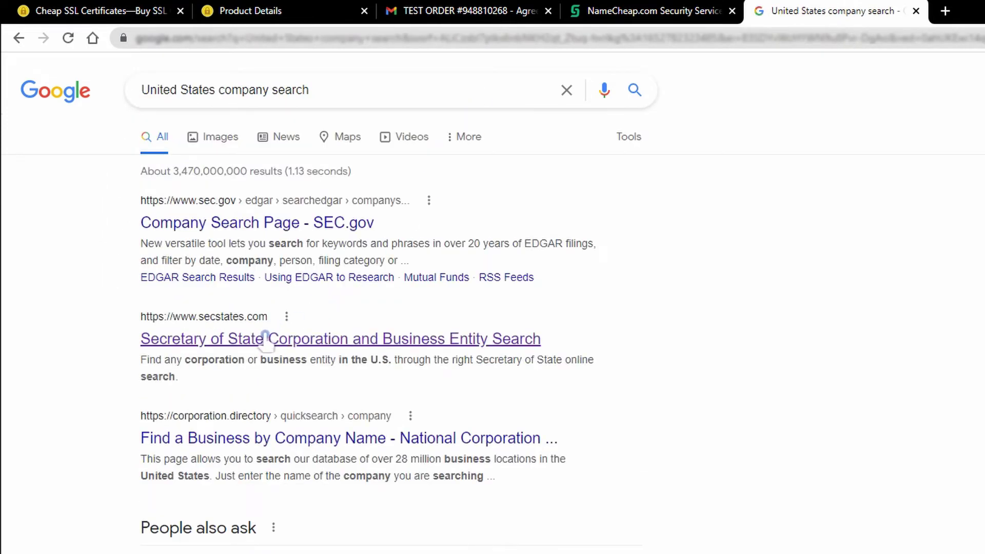
# Go from the Secretary of State entity search to the official Delaware corporation registry.
pyautogui.click(267, 341)
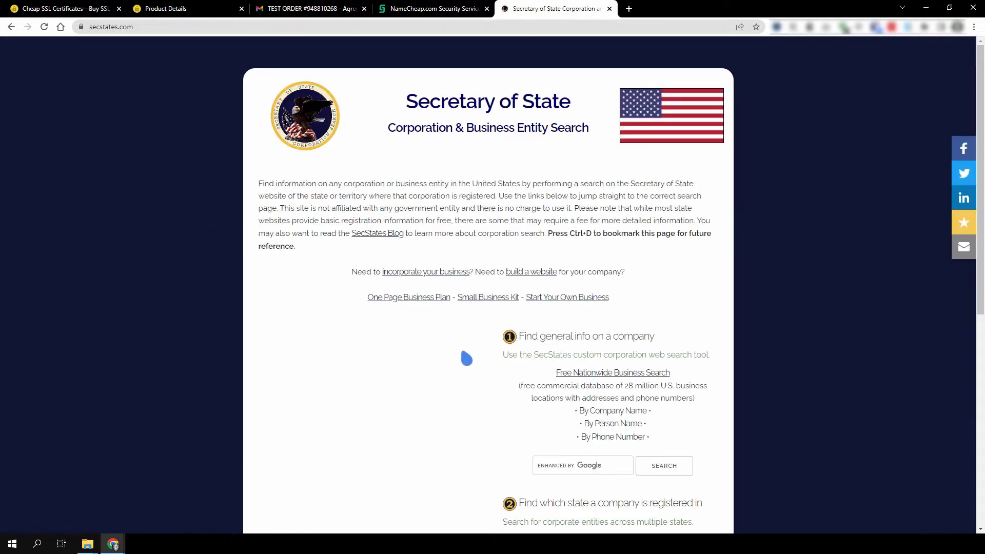
pyautogui.scroll(-3, 468, 360)
pyautogui.scroll(-4, 468, 360)
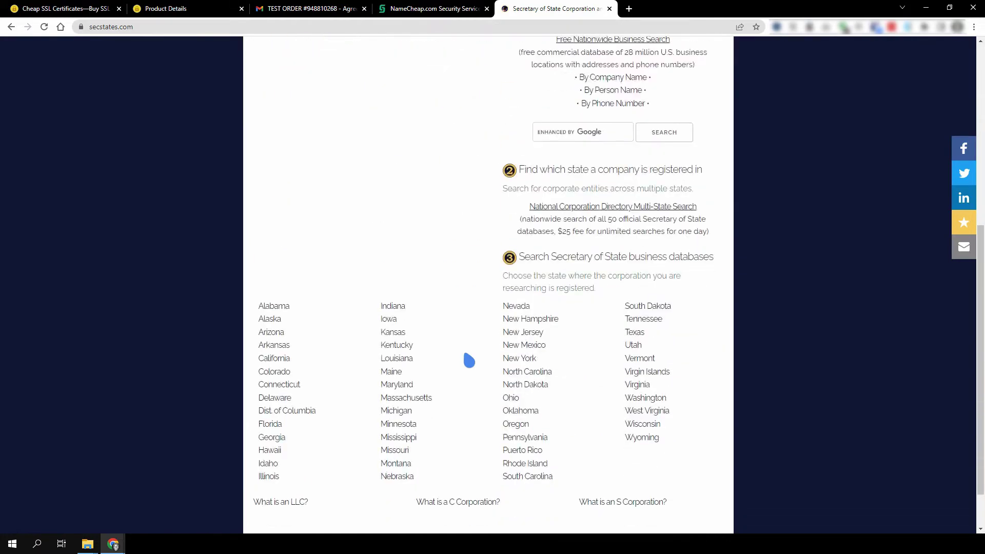
pyautogui.click(277, 344)
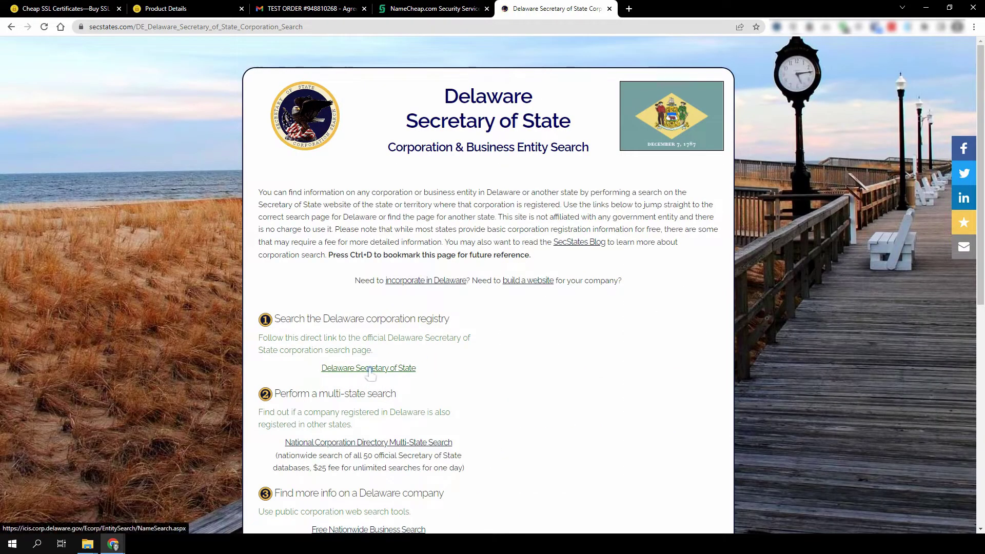
pyautogui.click(368, 368)
# Search the Delaware registry for Amazon Inc and open AMAZON.COM, INC.'s entity details.
pyautogui.click(280, 345)
pyautogui.write('Amazon Inc')
pyautogui.click(321, 391)
pyautogui.scroll(-12, 324, 401)
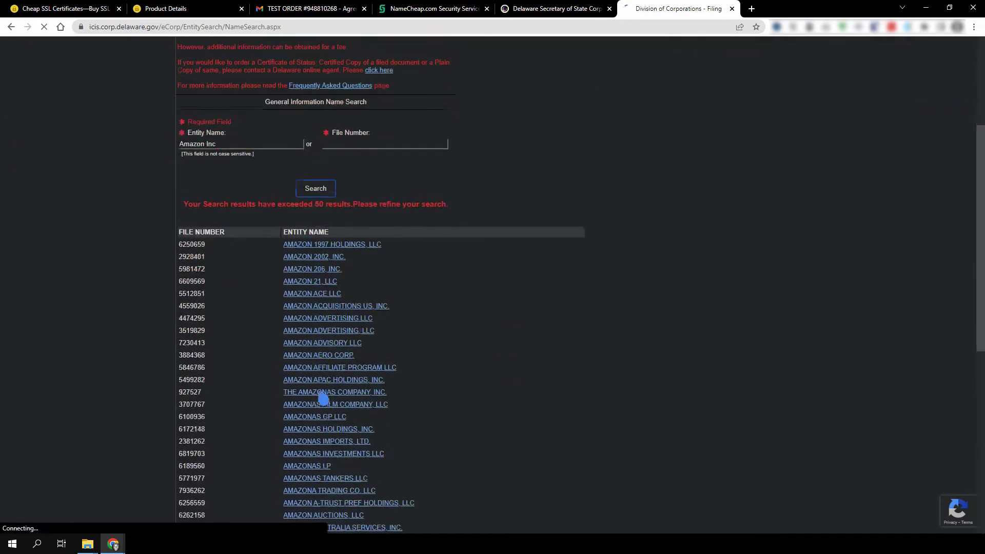
pyautogui.click(323, 430)
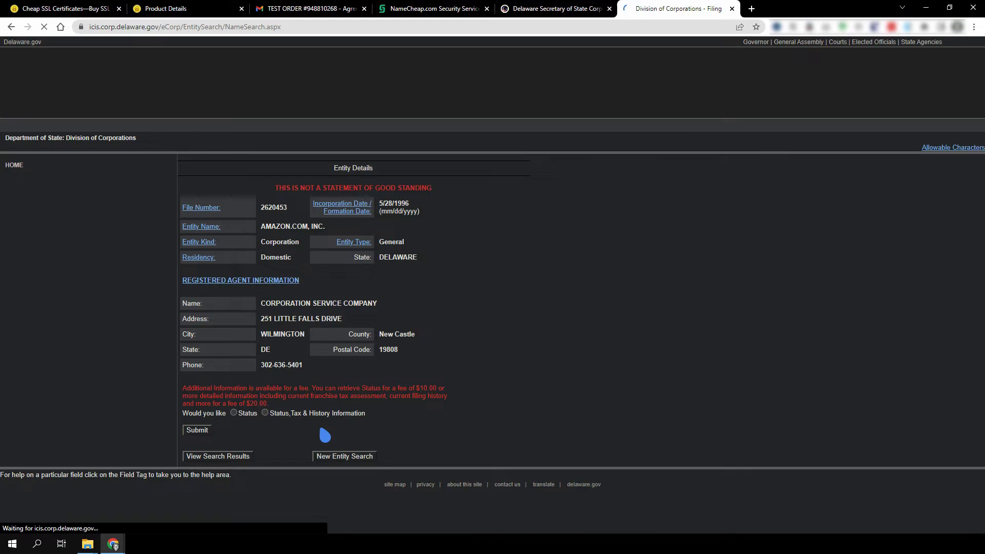
# Search Dun & Bradstreet for Amazon and open the Amazon.com, Inc. profile.
pyautogui.click(742, 9)
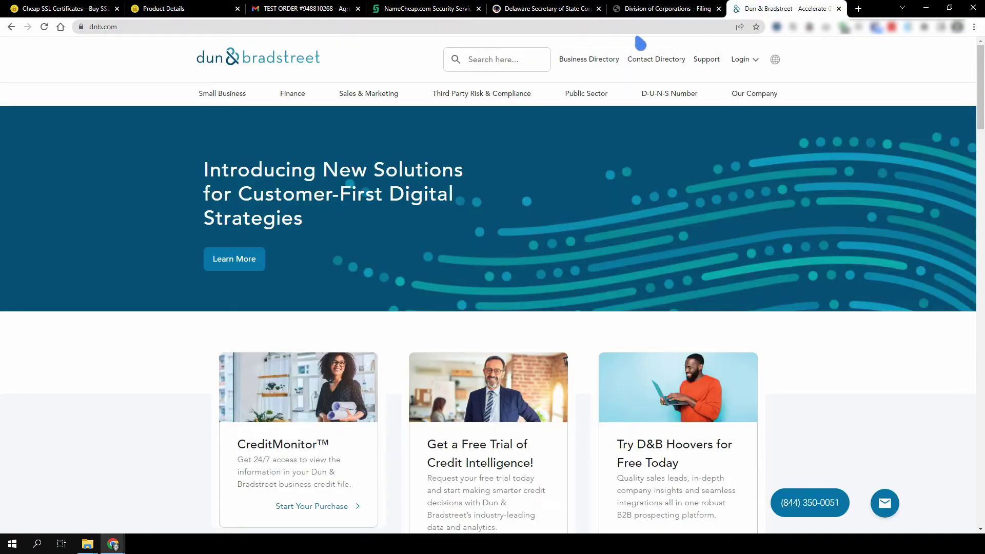
pyautogui.click(533, 67)
pyautogui.write('Ama')
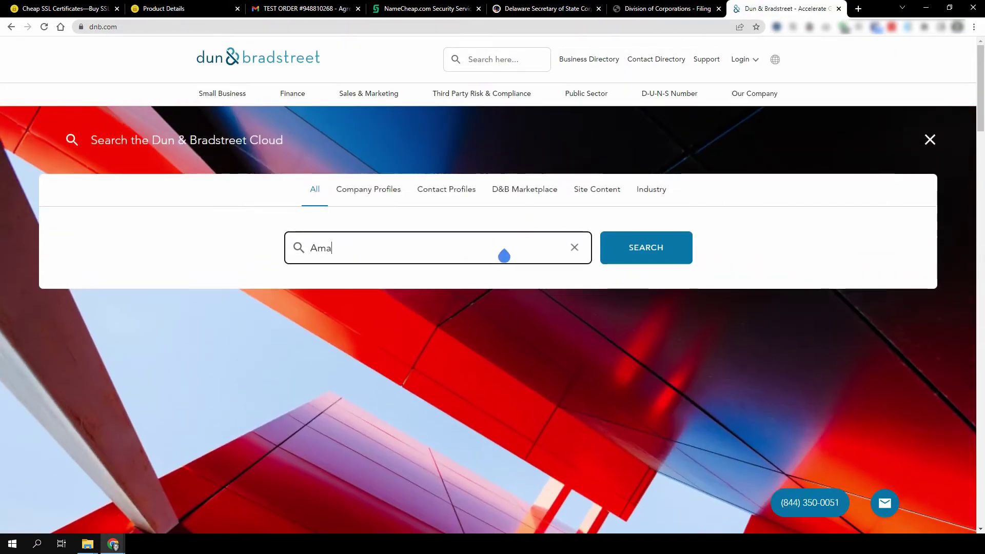
pyautogui.write('zon')
pyautogui.press('Return')
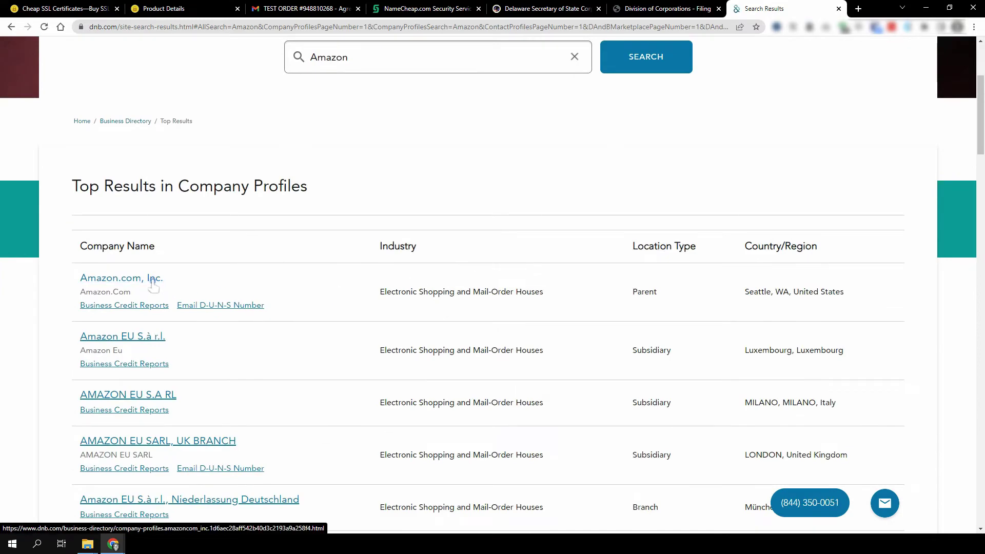
pyautogui.click(152, 280)
# Check the profile's company name heading, listed address and phone number.
pyautogui.moveTo(204, 226); pyautogui.dragTo(396, 244)
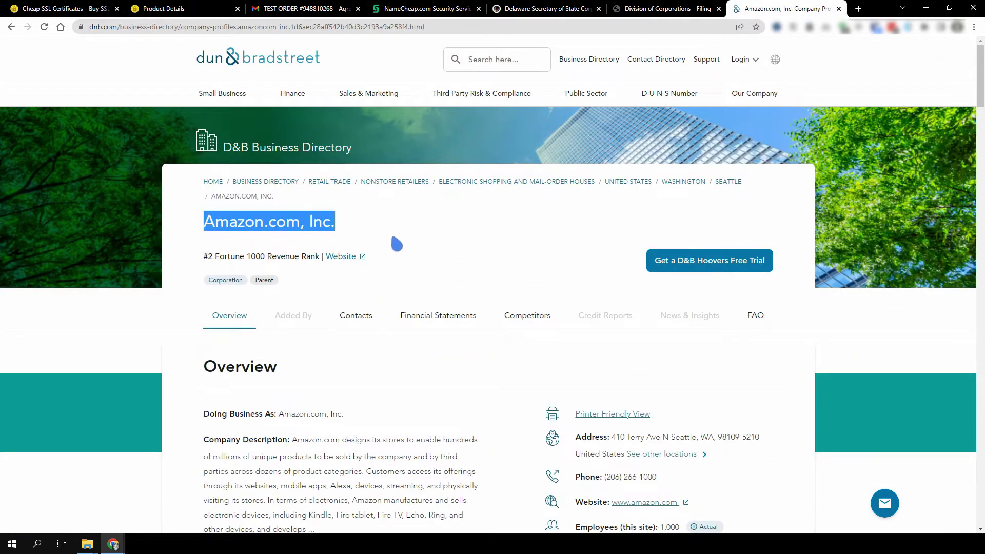
pyautogui.click(395, 244)
pyautogui.scroll(-4, 393, 243)
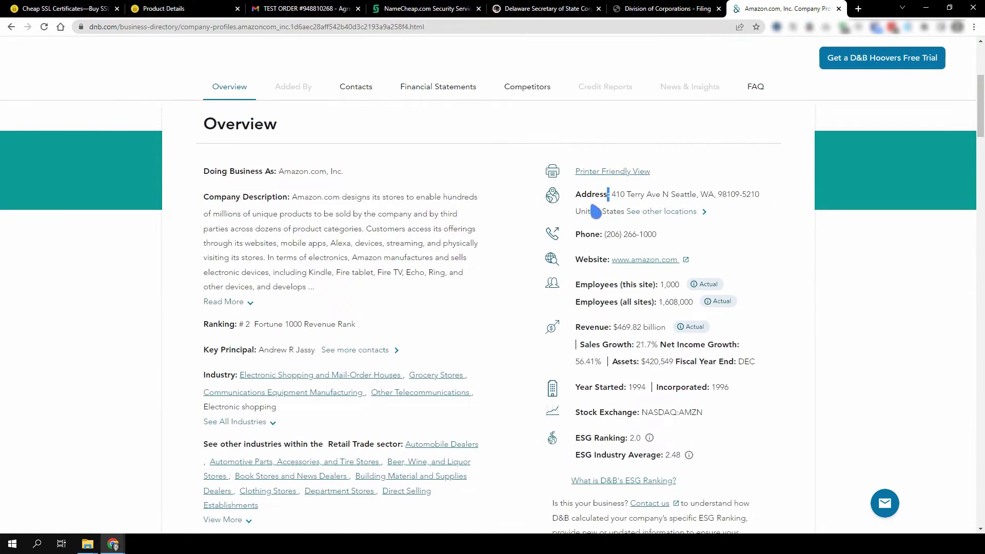
pyautogui.tripleClick(595, 211)
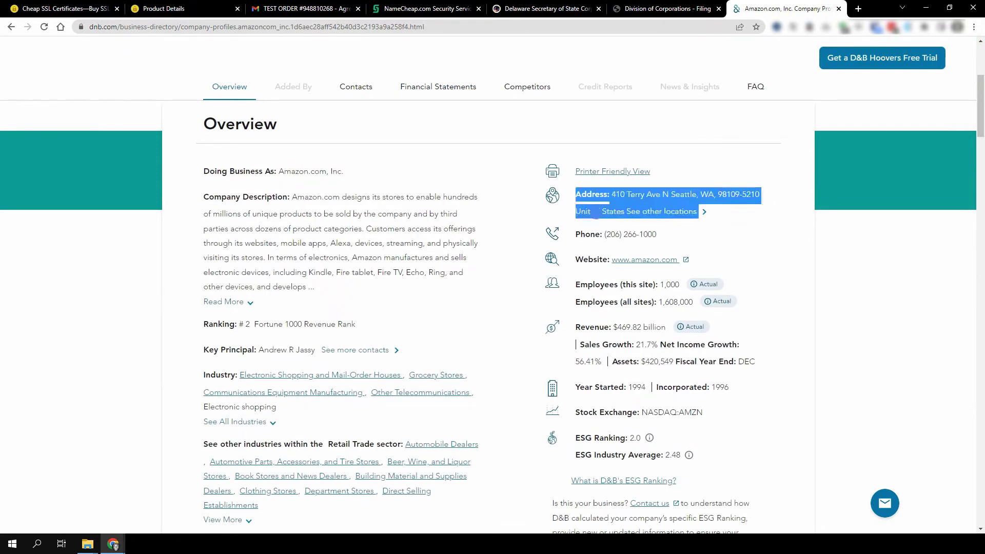
pyautogui.tripleClick(602, 246)
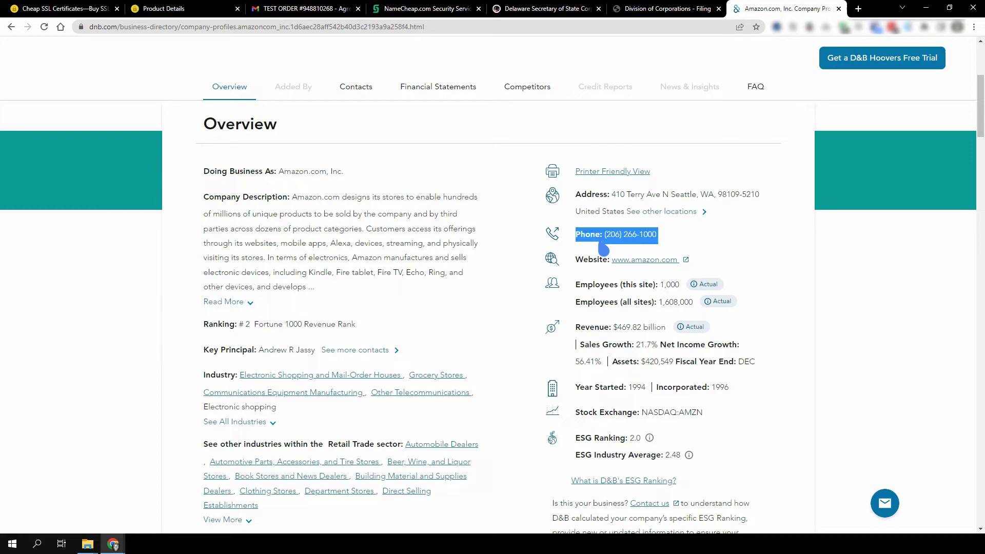
pyautogui.click(603, 248)
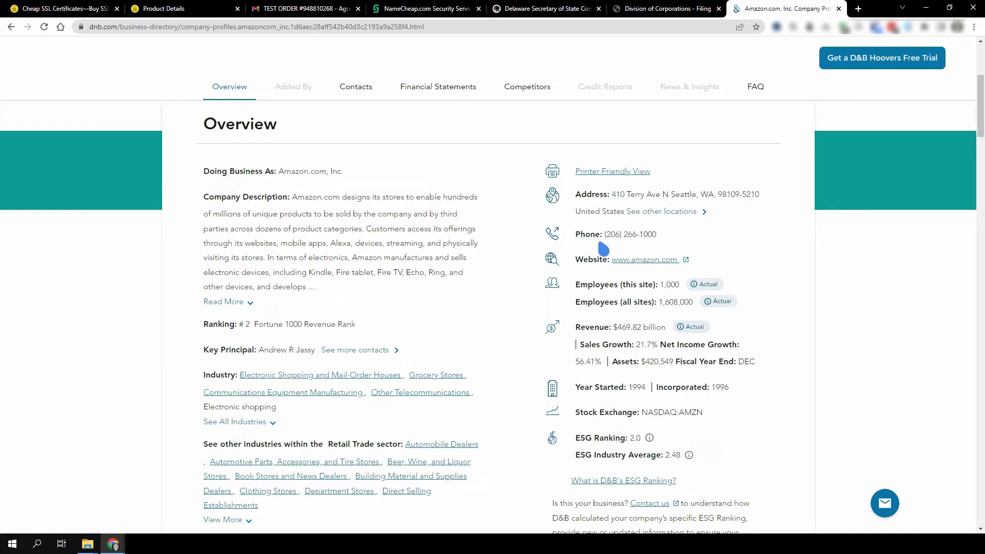
pyautogui.scroll(5, 603, 249)
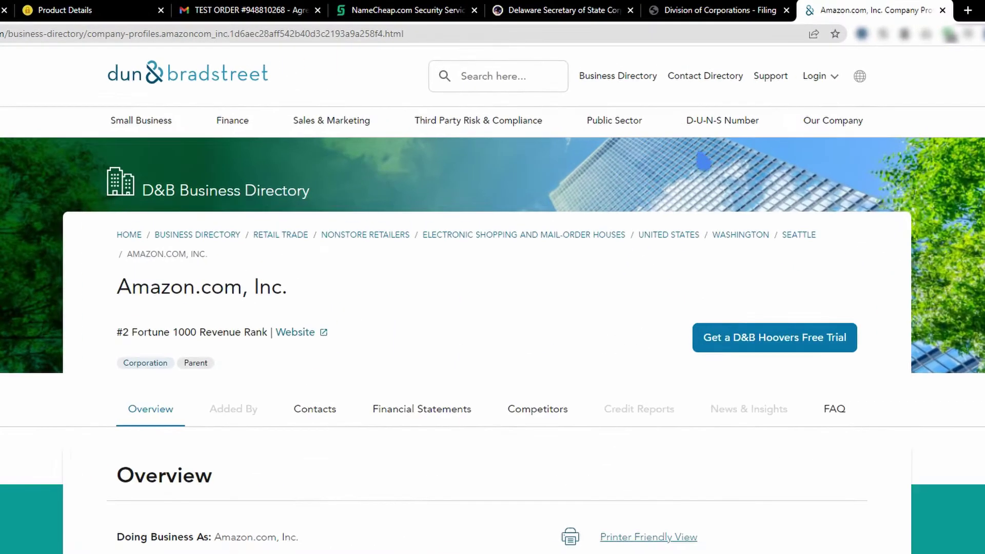
# Recheck the profile's address paragraph, then switch to Sectigo's Sample Legal Opinion Letters article.
pyautogui.moveTo(667, 97)
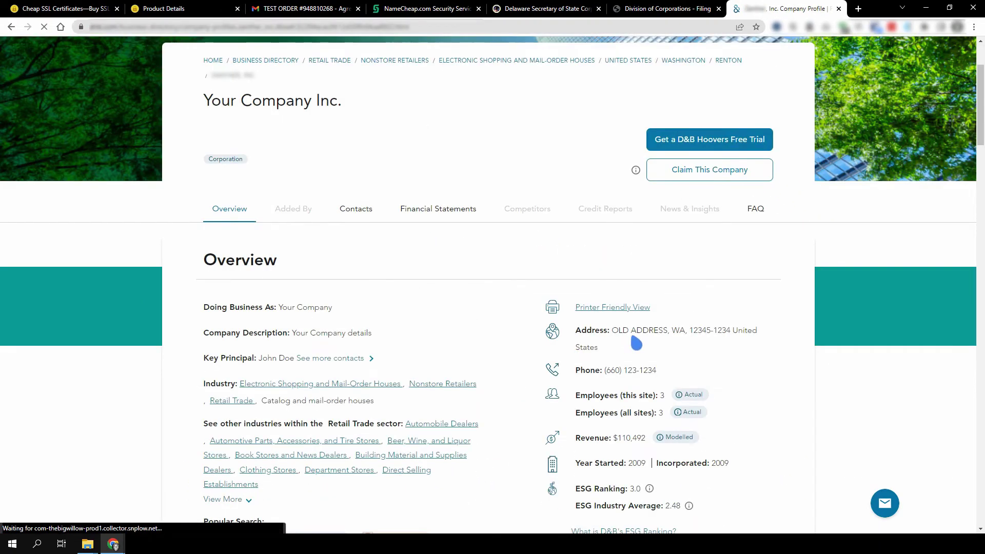
pyautogui.tripleClick(636, 343)
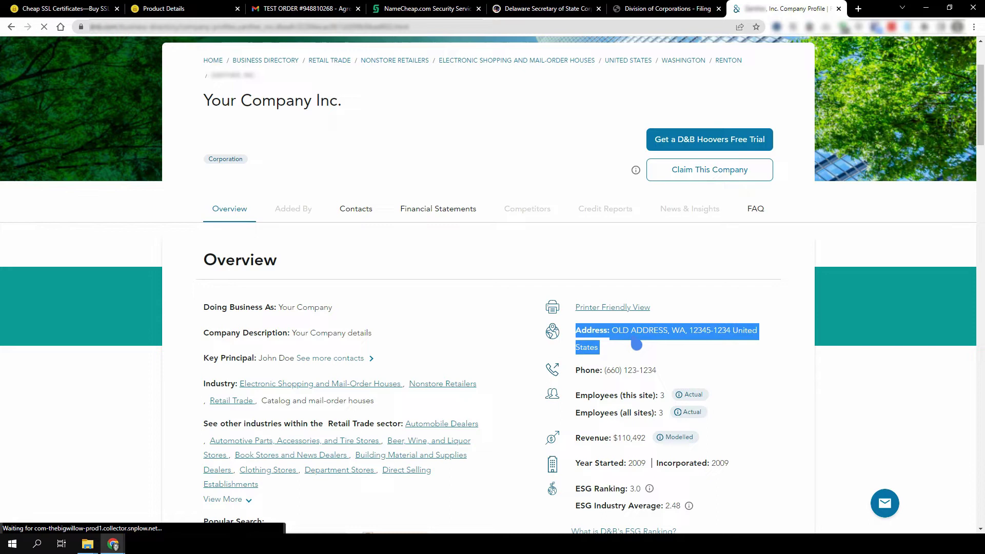
pyautogui.click(636, 344)
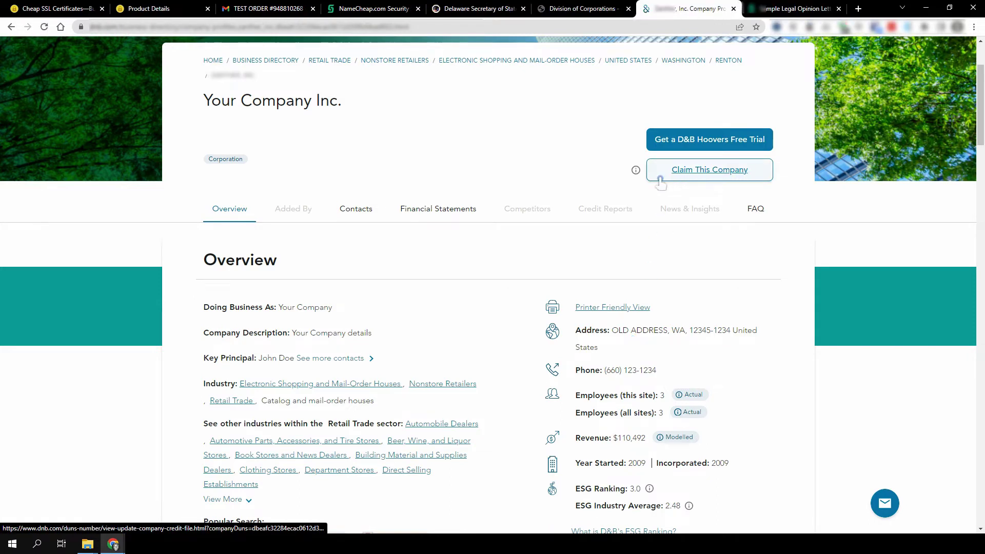
pyautogui.click(772, 10)
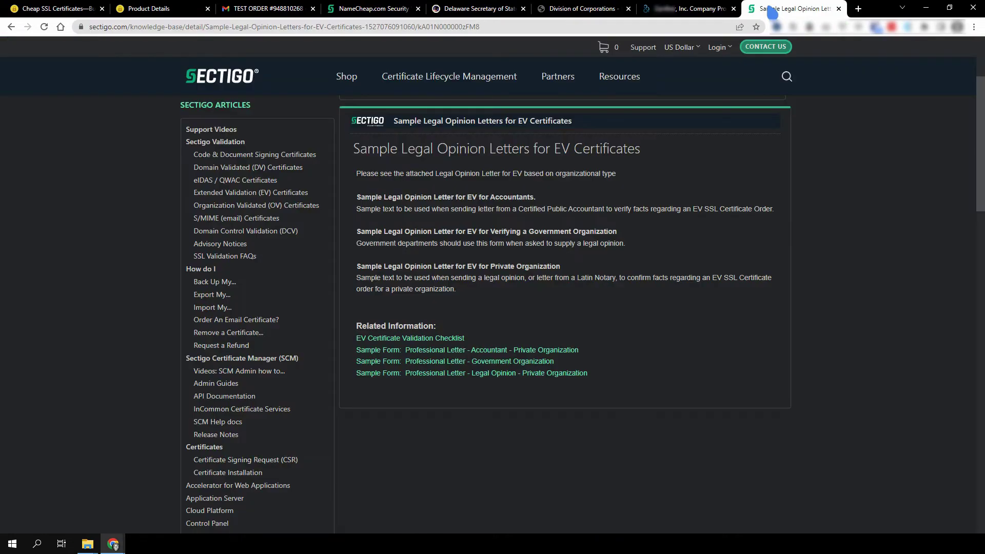
# Open the Private Organization legal opinion sample form and download its .docx attachment.
pyautogui.click(527, 373)
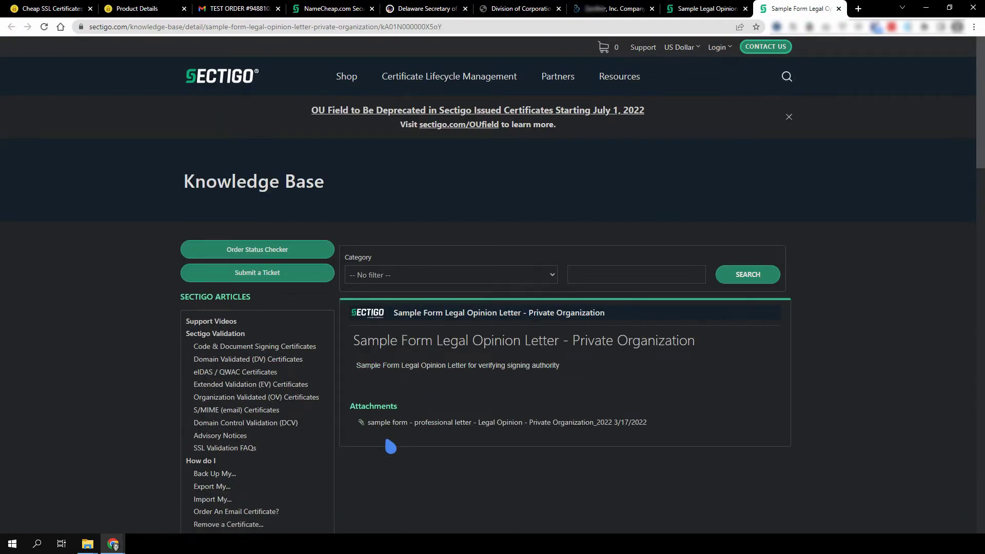
pyautogui.click(534, 425)
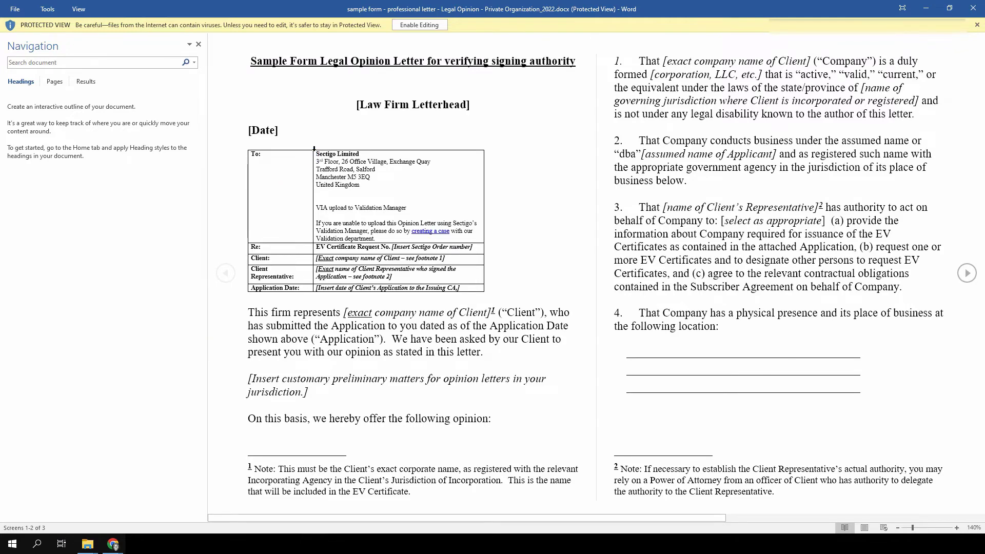
# Scroll through the sample legal opinion letter in Word, then close the document.
pyautogui.scroll(-1, 314, 148)
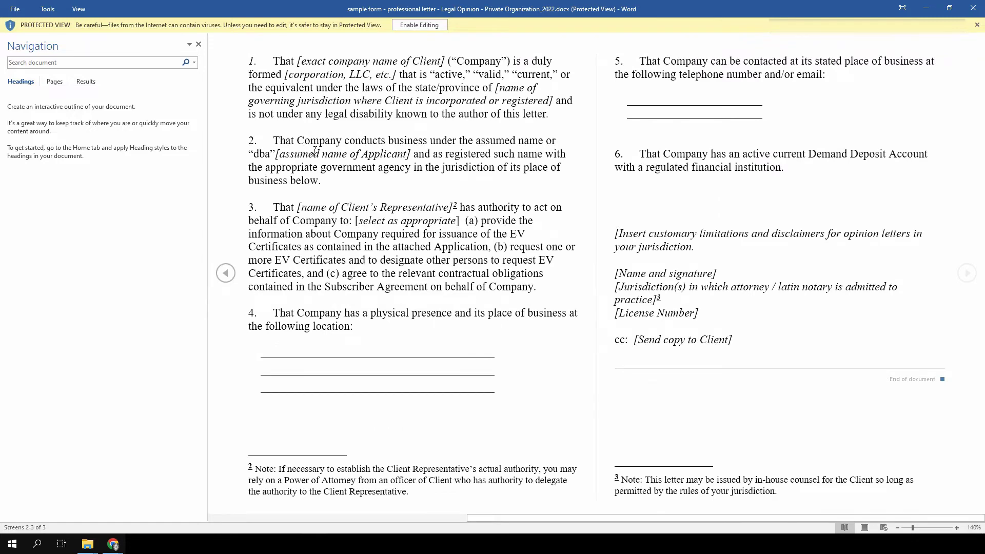
pyautogui.scroll(1, 314, 149)
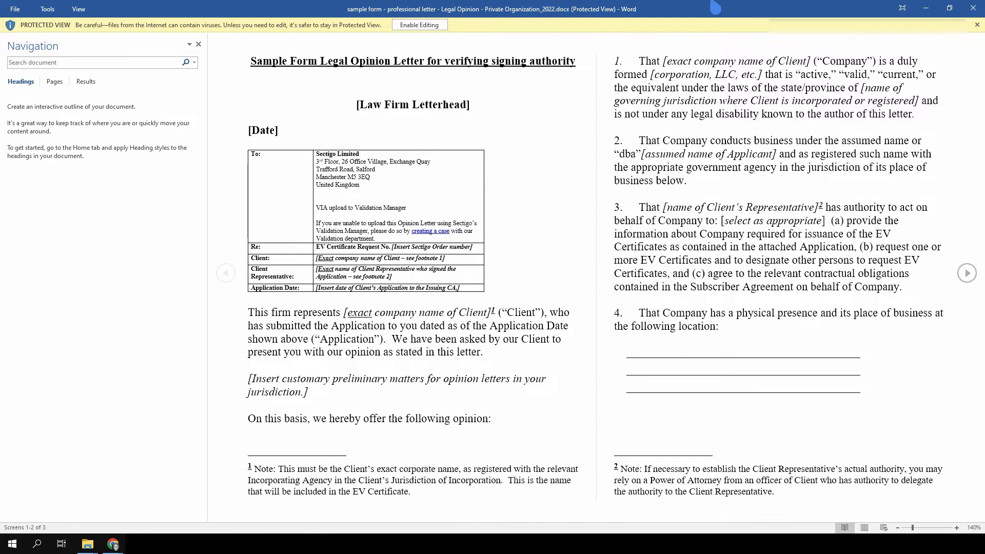
pyautogui.click(971, 11)
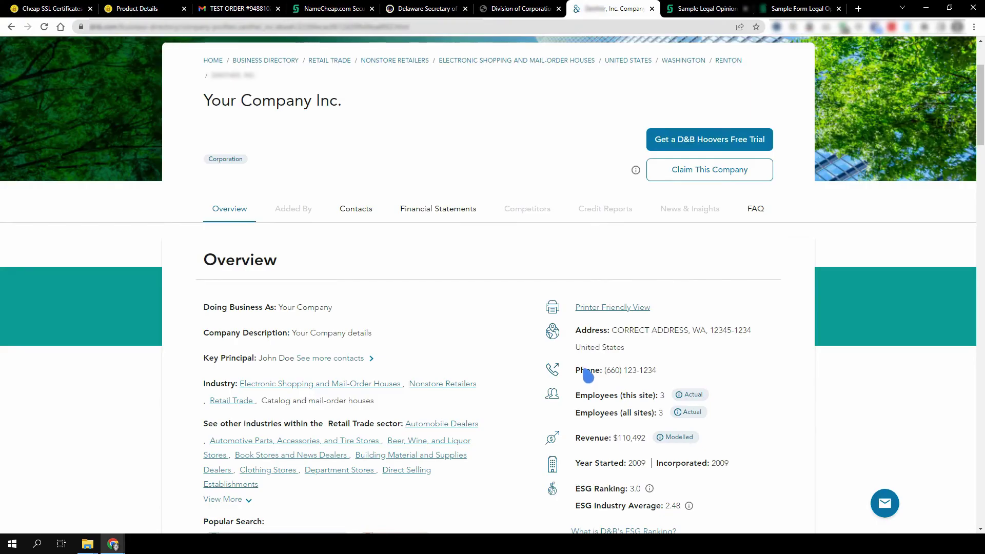
pyautogui.tripleClick(618, 348)
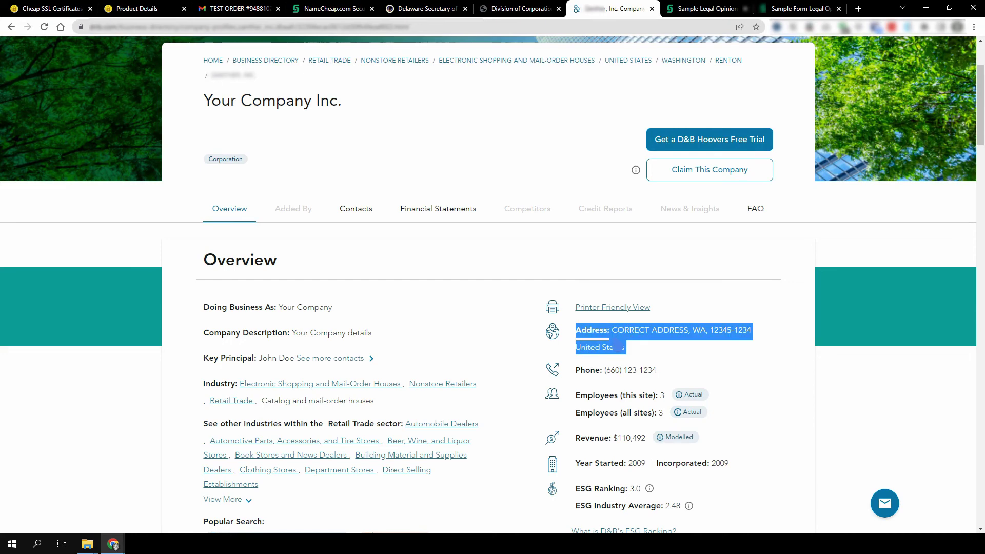
pyautogui.click(618, 347)
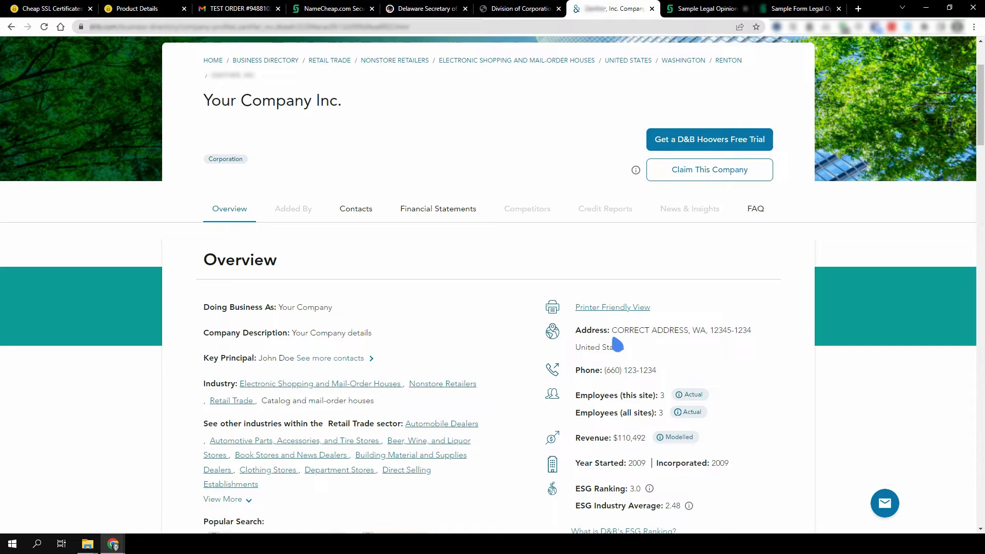
# Return to the Sectigo order status tab showing the Organization Validation section.
pyautogui.click(330, 14)
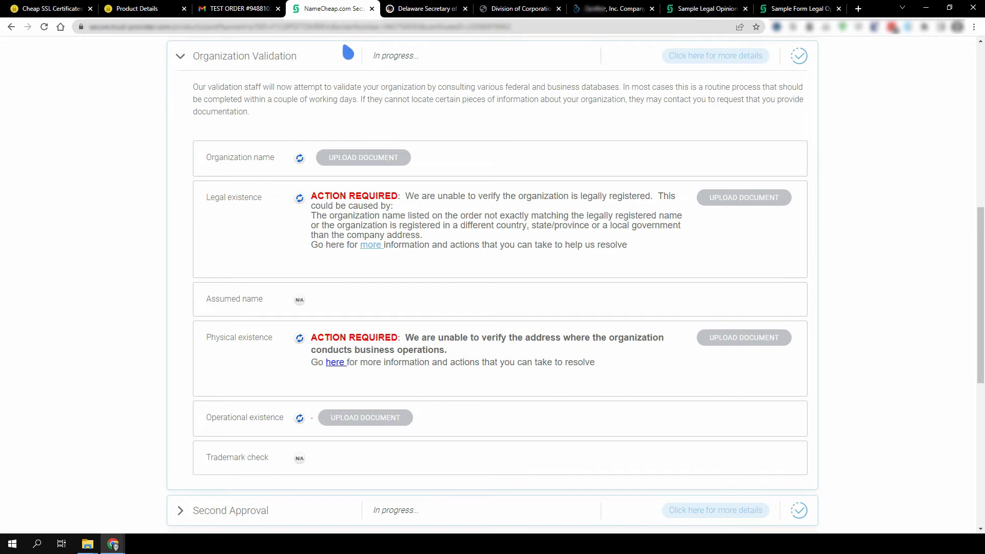
# Upload the sample legal opinion letter .docx with the comment 'Legal Opinion Letter'.
pyautogui.click(363, 158)
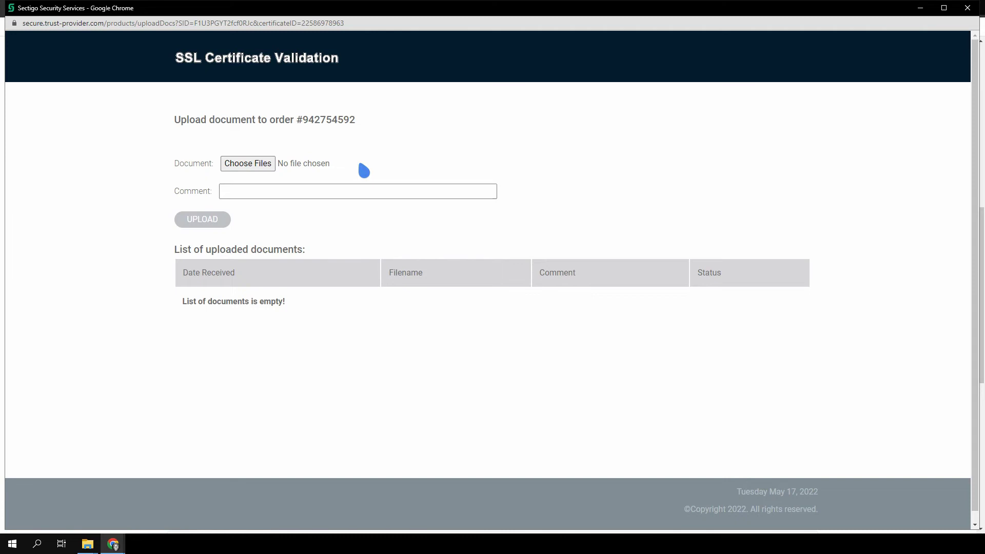
pyautogui.click(254, 165)
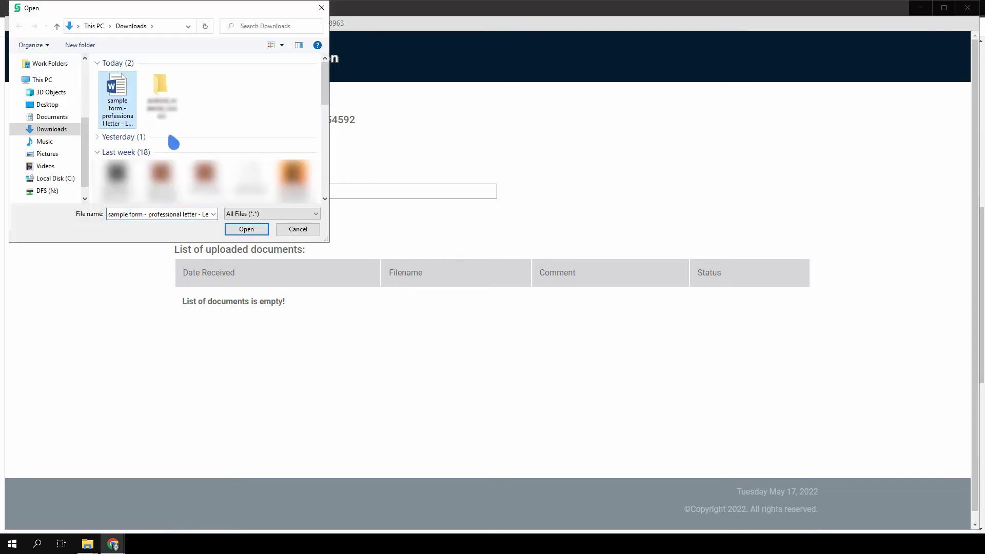
pyautogui.click(239, 232)
pyautogui.click(291, 192)
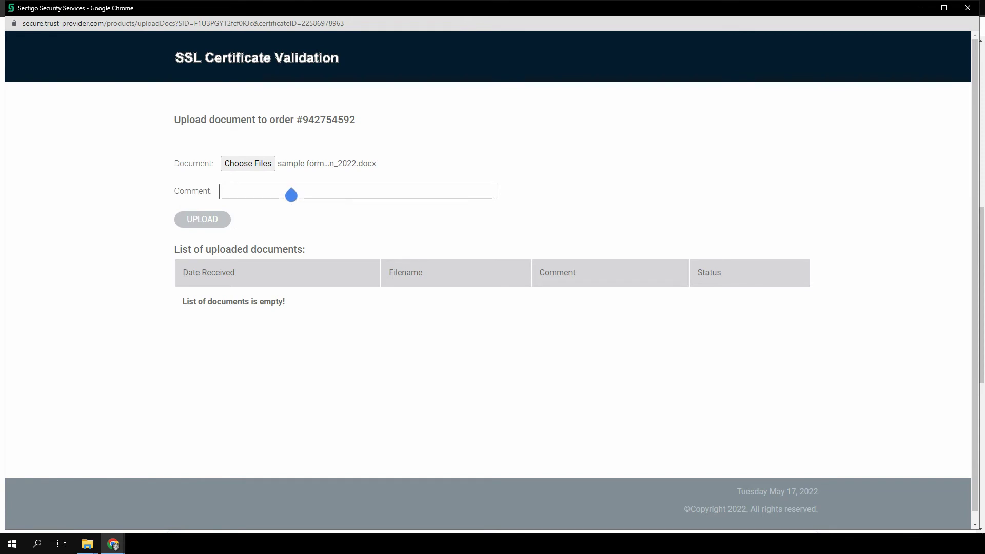
pyautogui.write('Legal Opinion Letter')
pyautogui.click(208, 220)
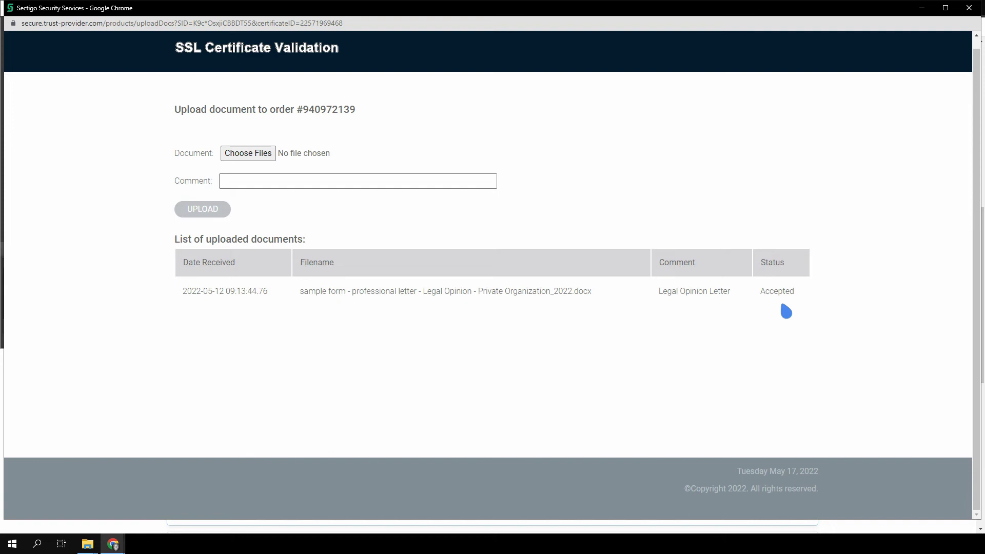
# Close the document upload window and go back to the Sectigo order status page.
pyautogui.click(968, 8)
pyautogui.click(258, 26)
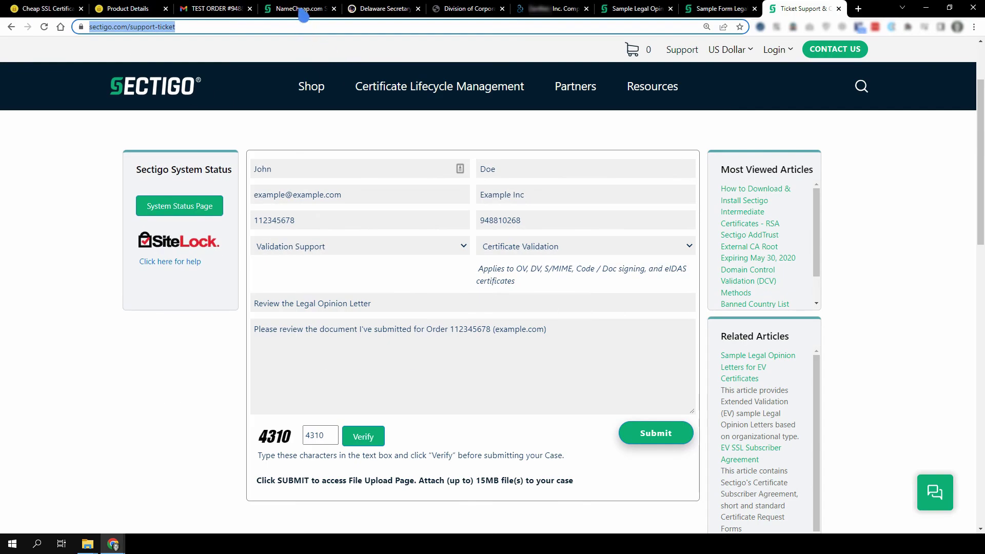
pyautogui.click(304, 12)
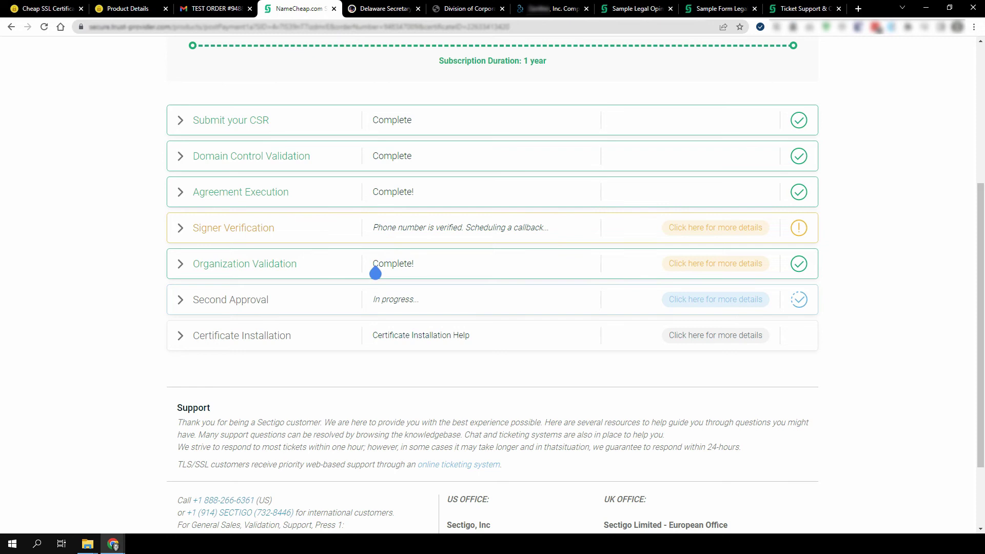
# Expand the Signer Verification / Order Authorization row to see the requested signer details.
pyautogui.click(478, 240)
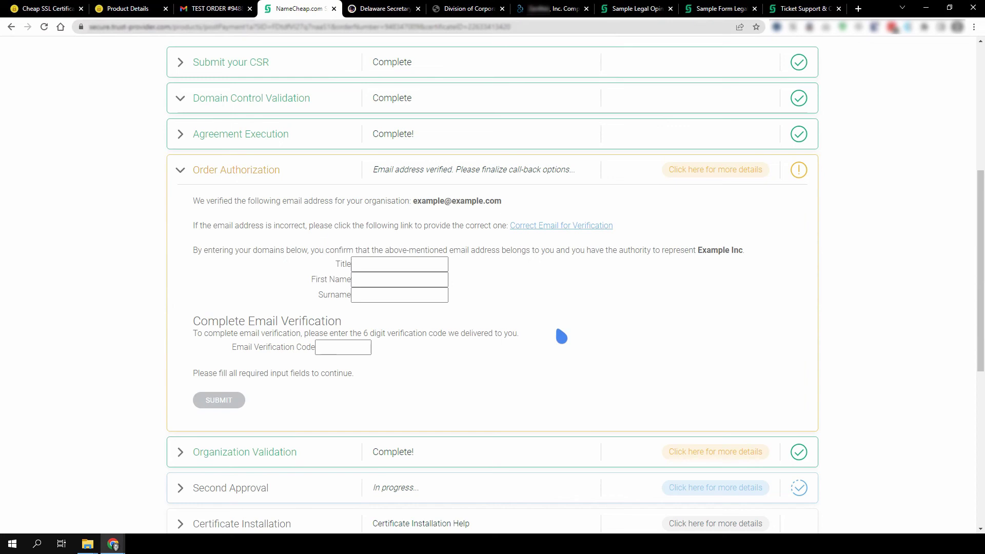
# Submit the signer's title CTO, first name, surname and the emailed verification code.
pyautogui.click(419, 266)
pyautogui.write('CTO')
pyautogui.press('Tab')
pyautogui.write('John')
pyautogui.press('Tab')
pyautogui.write('Doe')
pyautogui.click(363, 348)
pyautogui.write('123456')
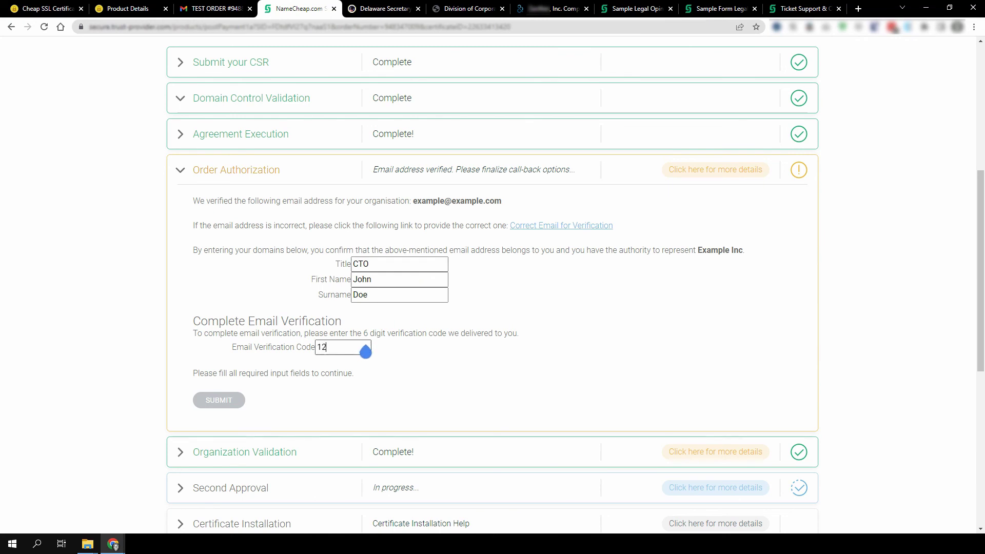
pyautogui.click(227, 403)
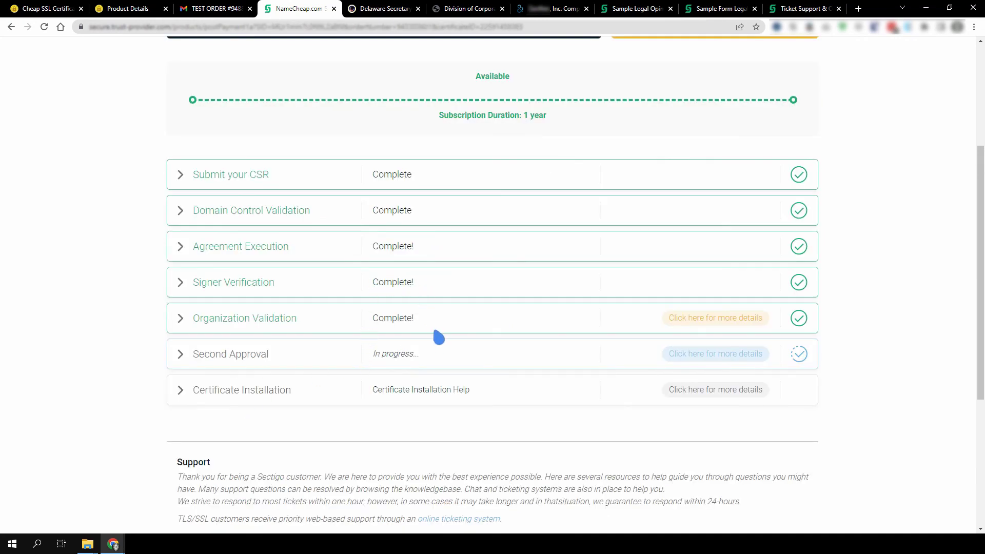
# Check Second Approval, then reload the SSLs.com Product Details to see the order Issued.
pyautogui.click(364, 359)
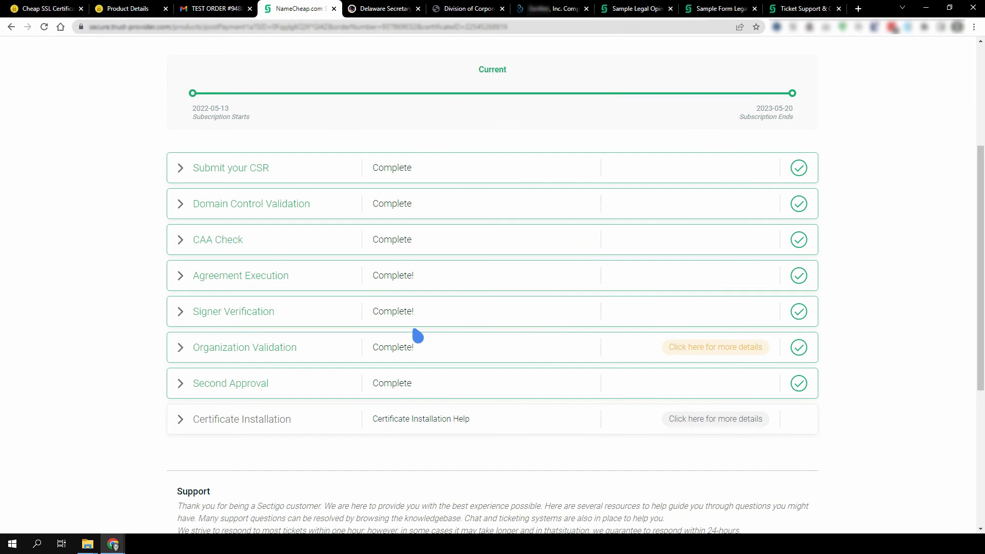
pyautogui.click(138, 10)
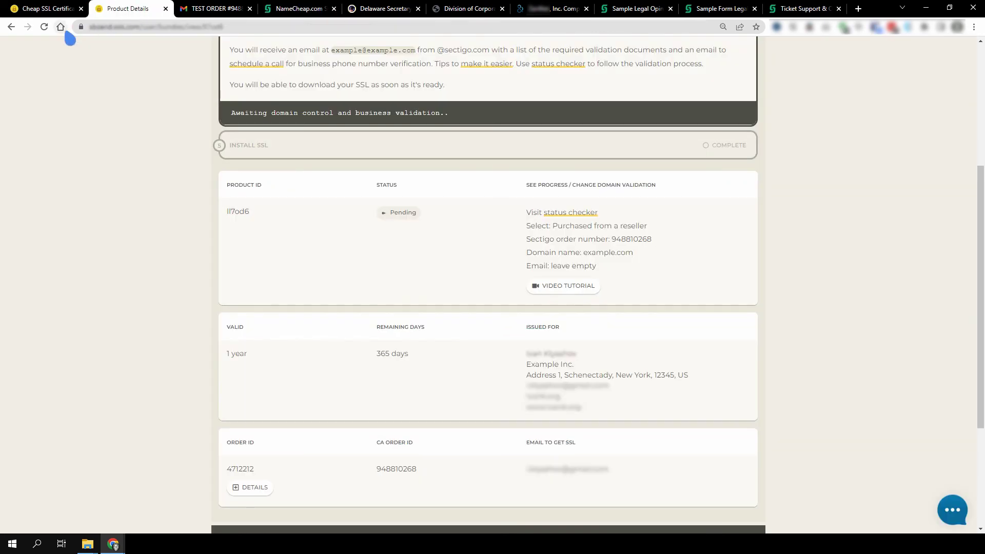
pyautogui.click(44, 27)
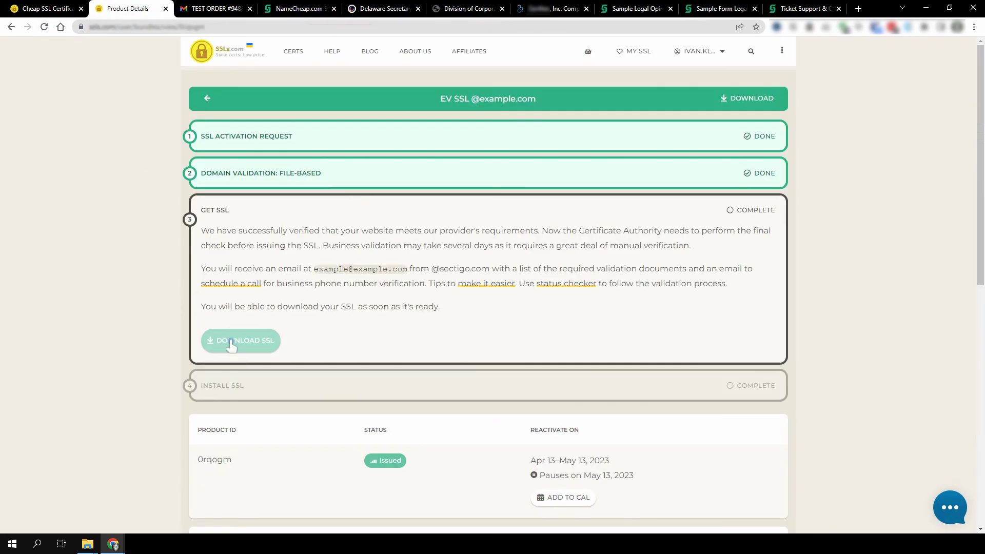